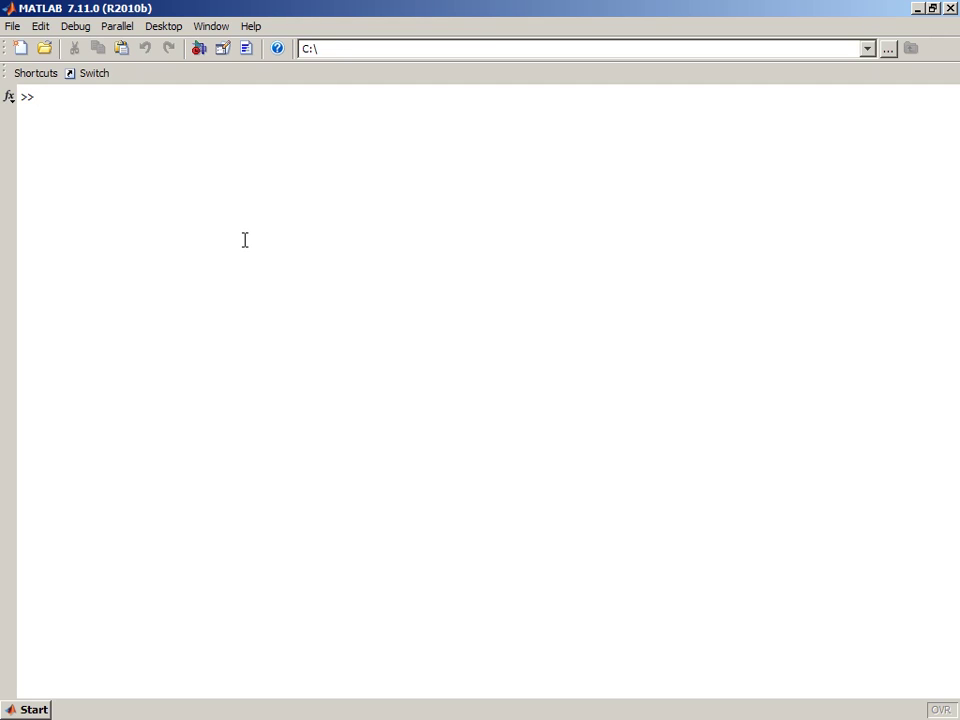
Define s=tf('s') and the plant sys=1/(s+1), then launch sisotool(sys).
type("tf('s')")
key("Return")
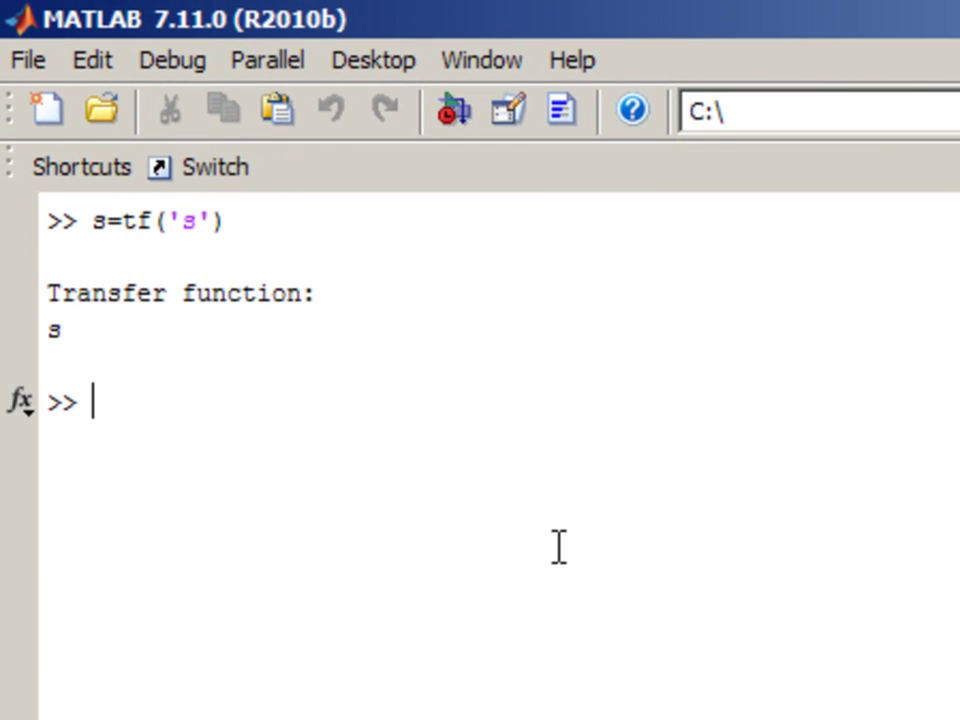
type("sys=1/(s+1)")
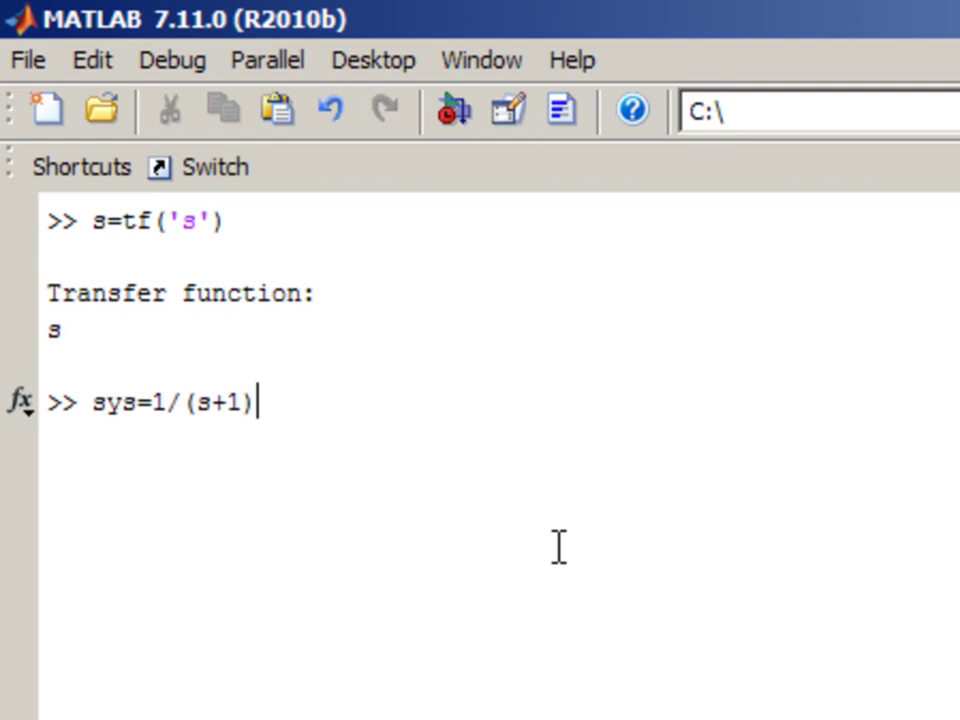
key("Return")
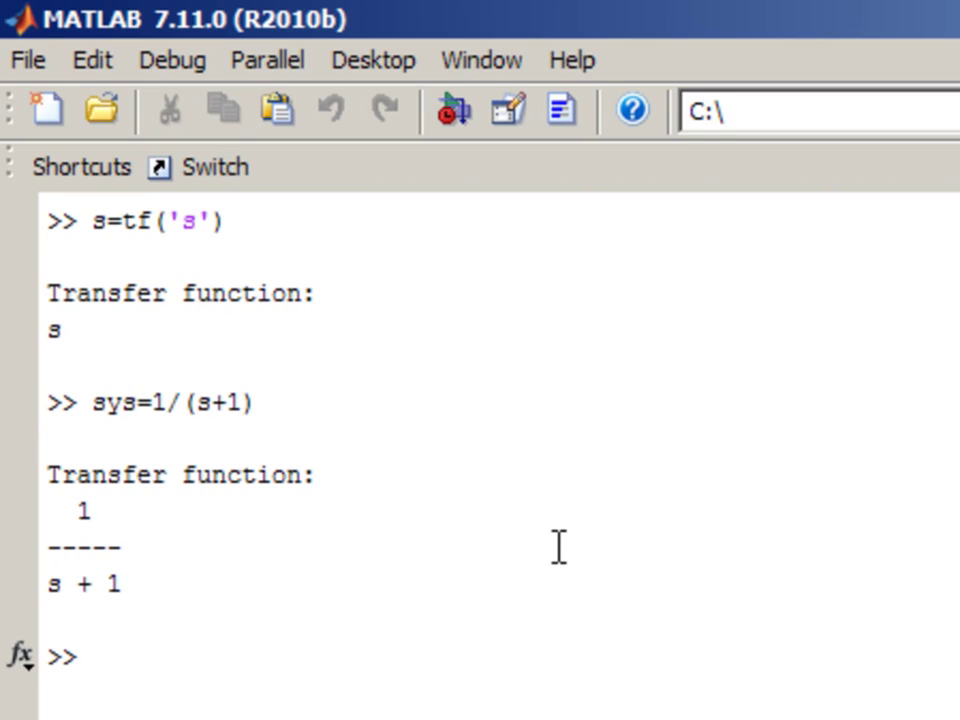
type("sis")
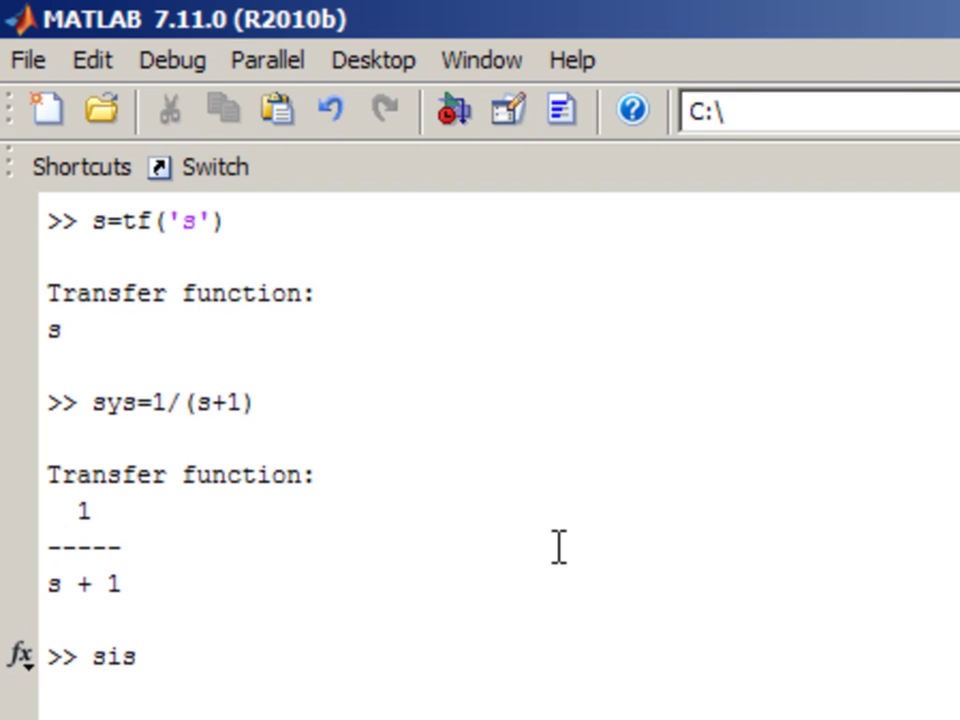
type("otool(sys)")
key("Return")
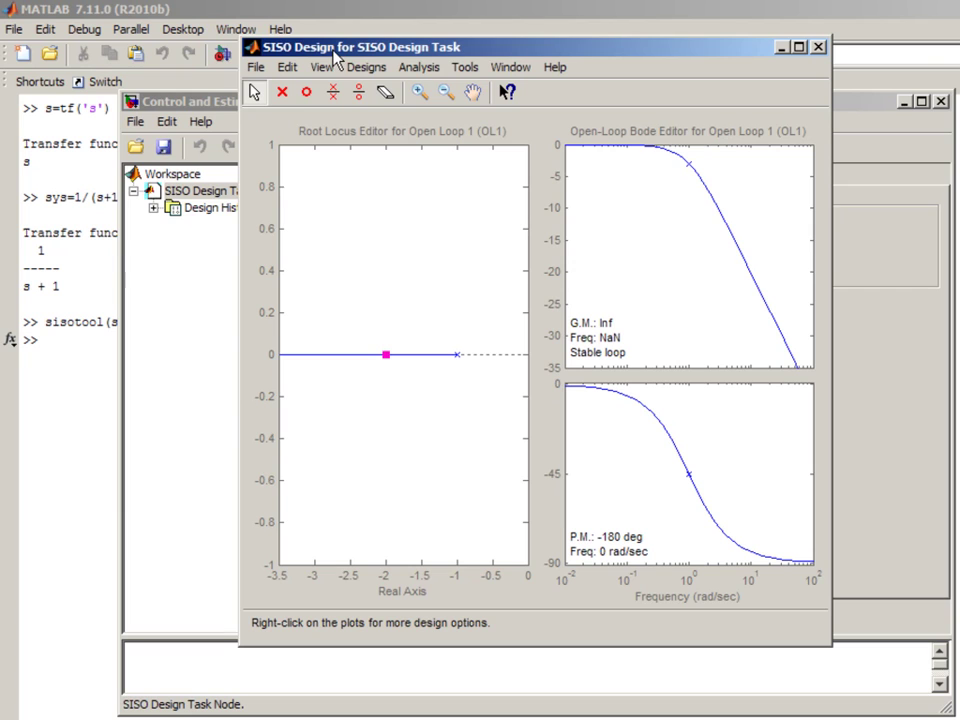
Move the SISO Design window aside and bring the Control and Estimation Tools Manager forward.
left_click_drag(335, 54, 97, 16)
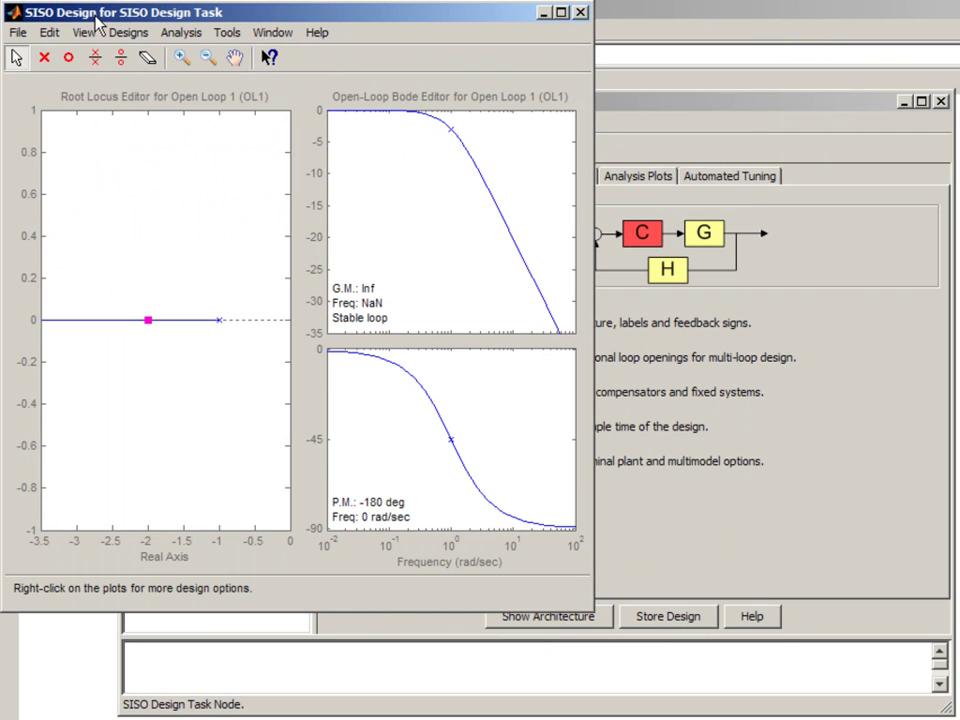
left_click(662, 103)
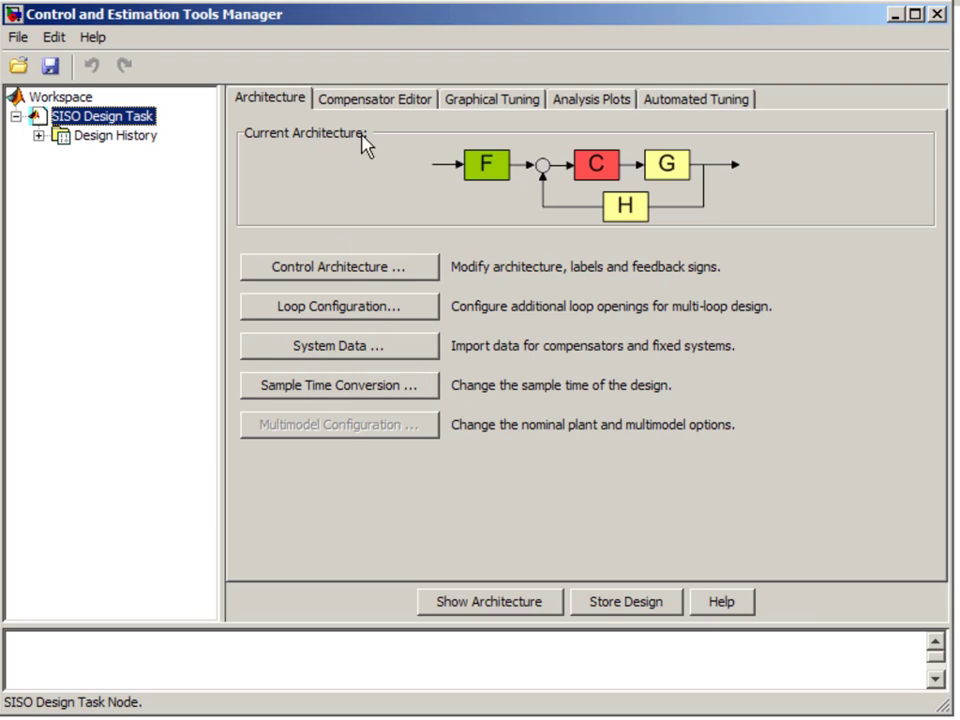
Show the Graphical Tuning plots (Root Locus, Open-Loop Bode) and review Plot 3's type choices.
left_click(366, 100)
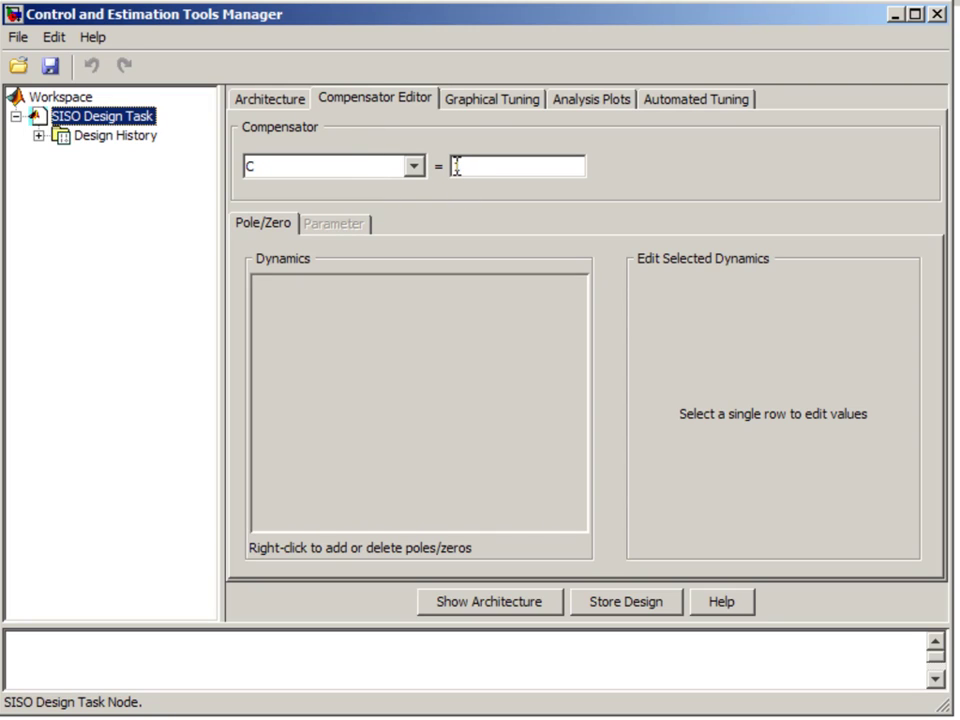
left_click(480, 99)
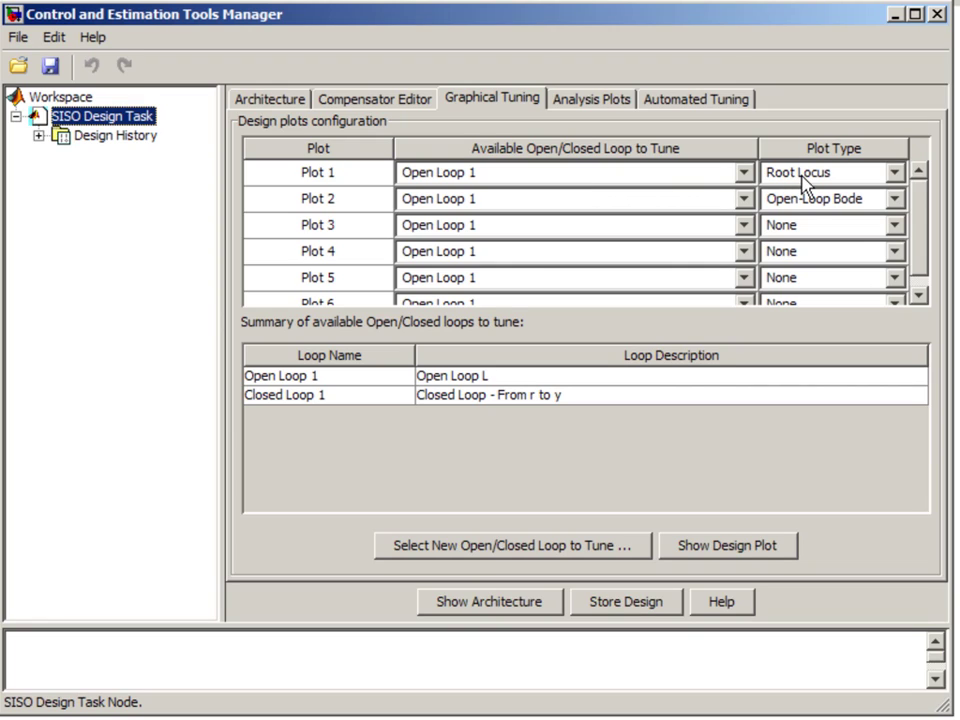
left_click(821, 226)
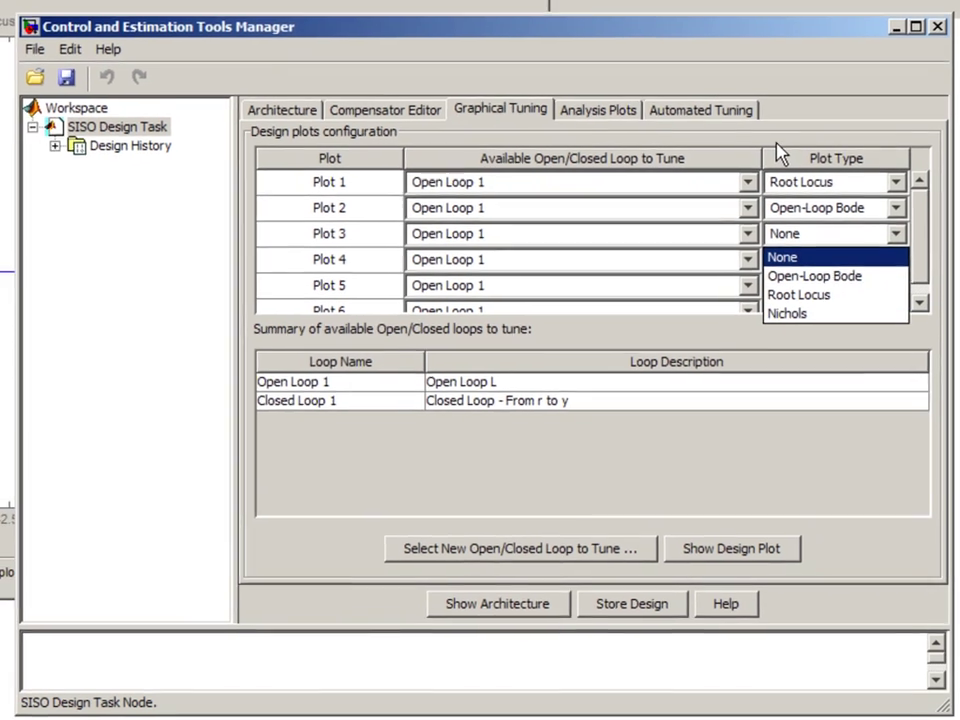
Leave Plot 3 as None, plot the closed-loop step response and hide the r-to-u curve.
left_click(785, 150)
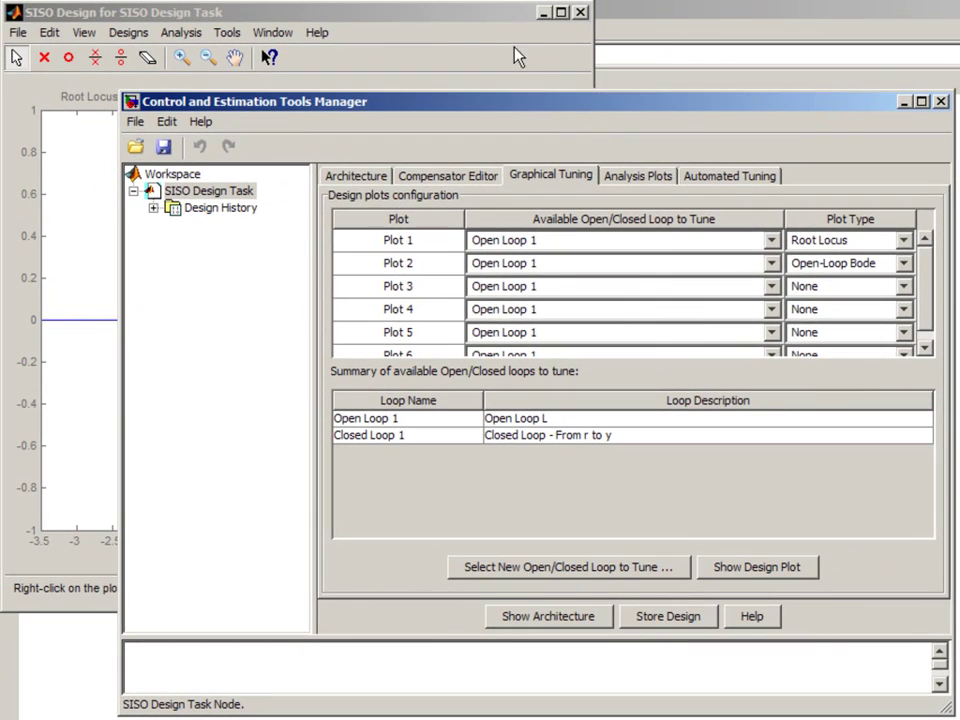
left_click(435, 15)
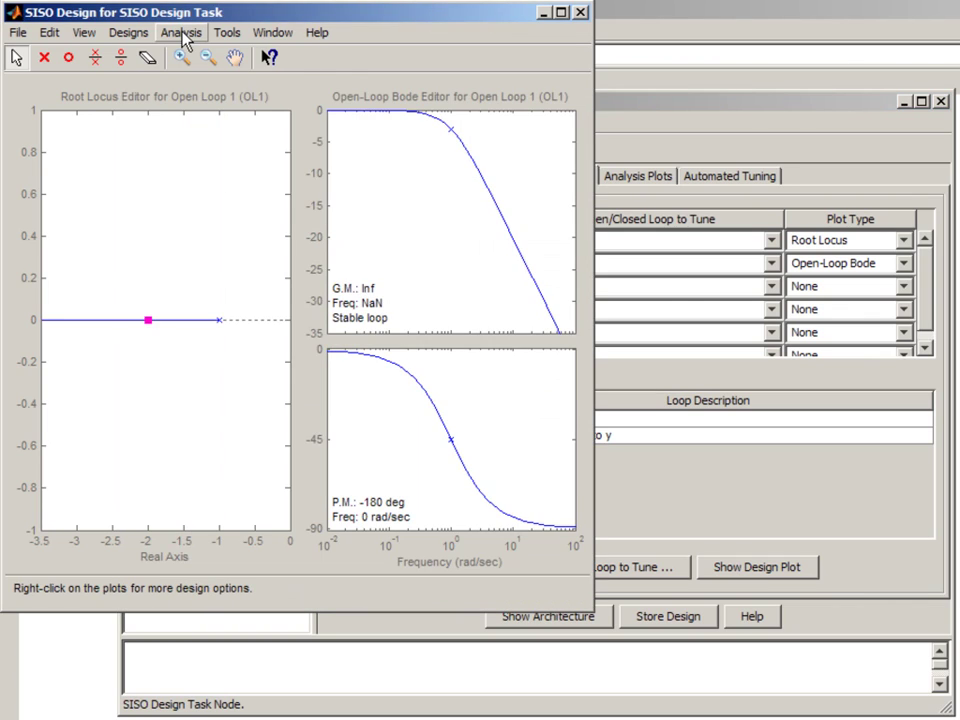
left_click(181, 33)
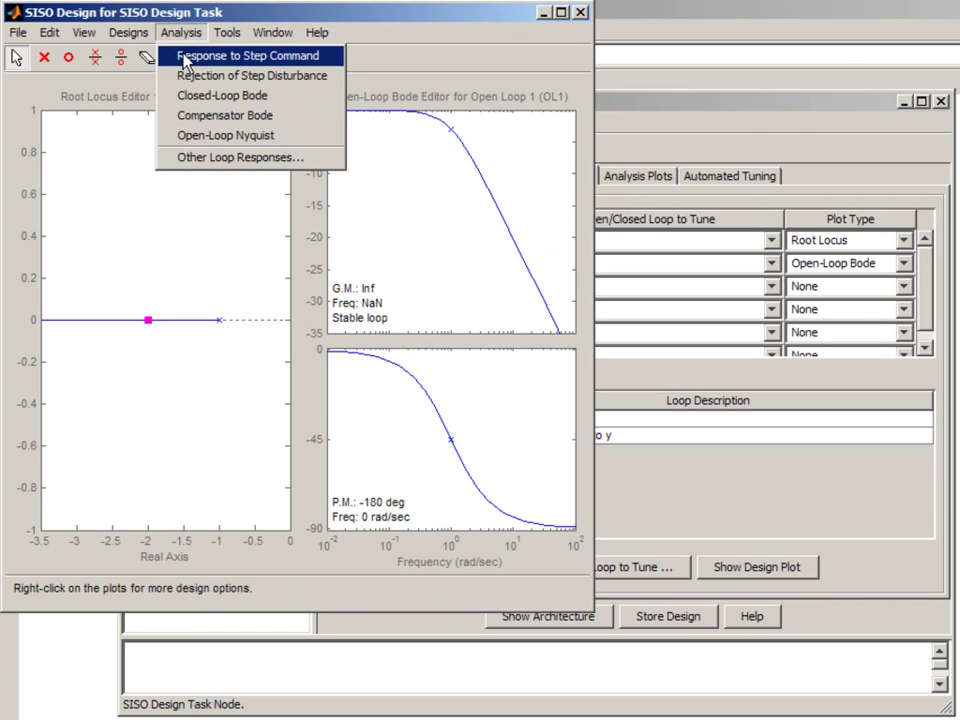
left_click(183, 57)
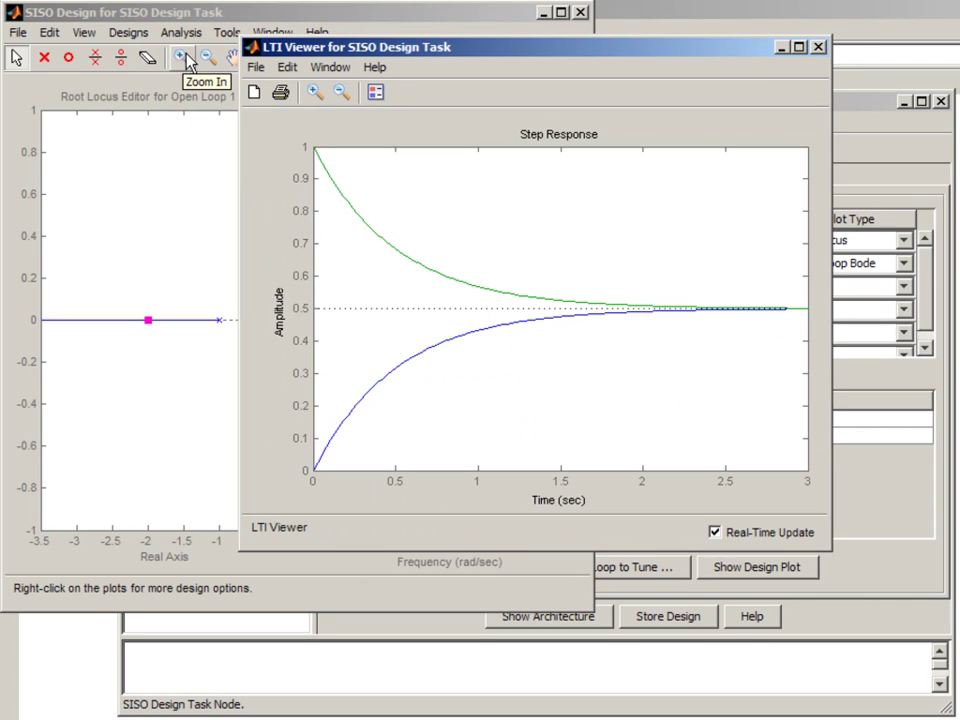
right_click(420, 175)
mouse_move(426, 203)
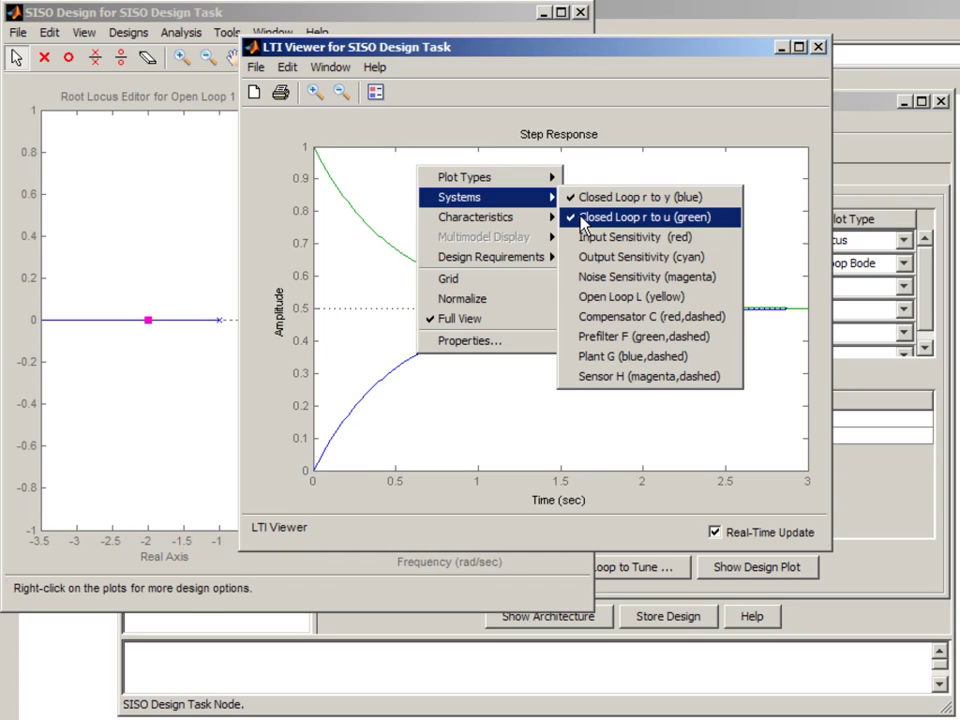
left_click(583, 218)
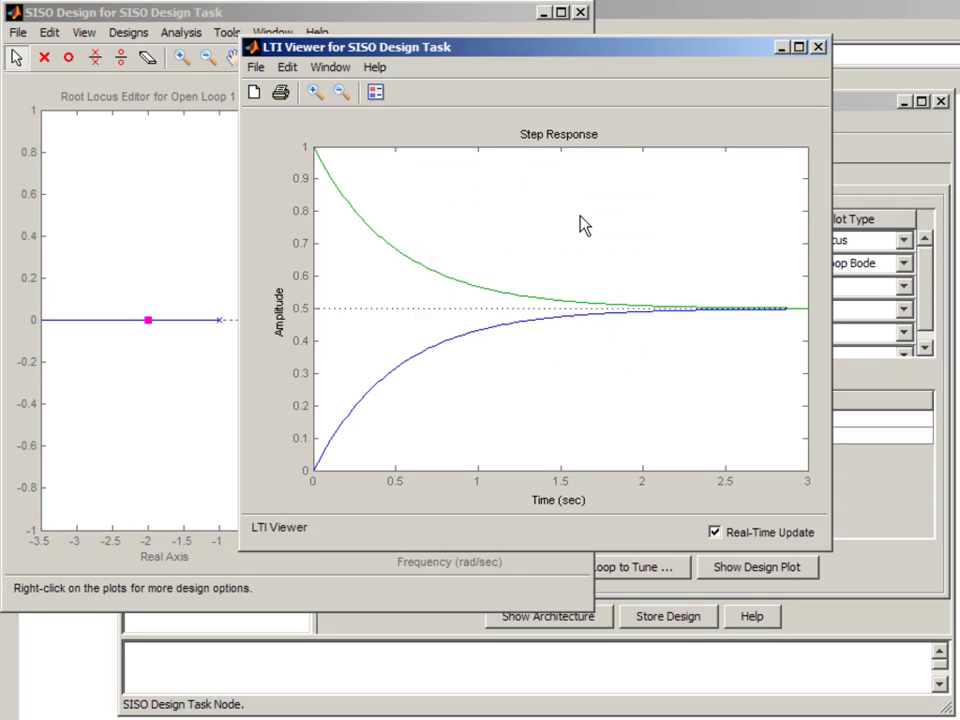
Check the analysis plot configuration, then narrow the LTI Viewer and place it beside the design window.
left_click(866, 175)
left_click(640, 177)
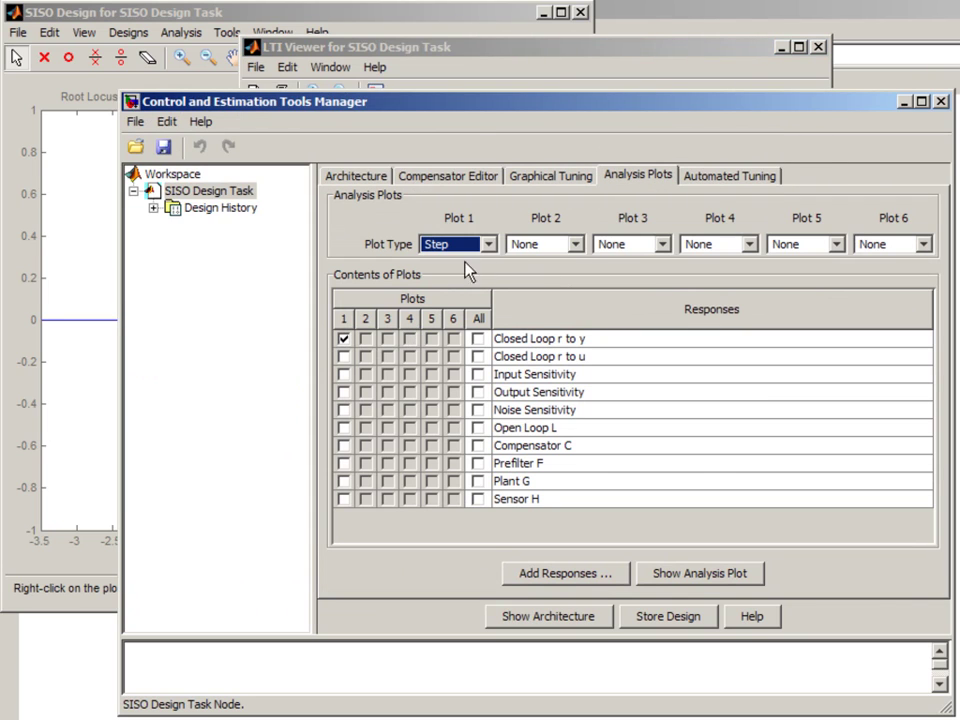
left_click(536, 47)
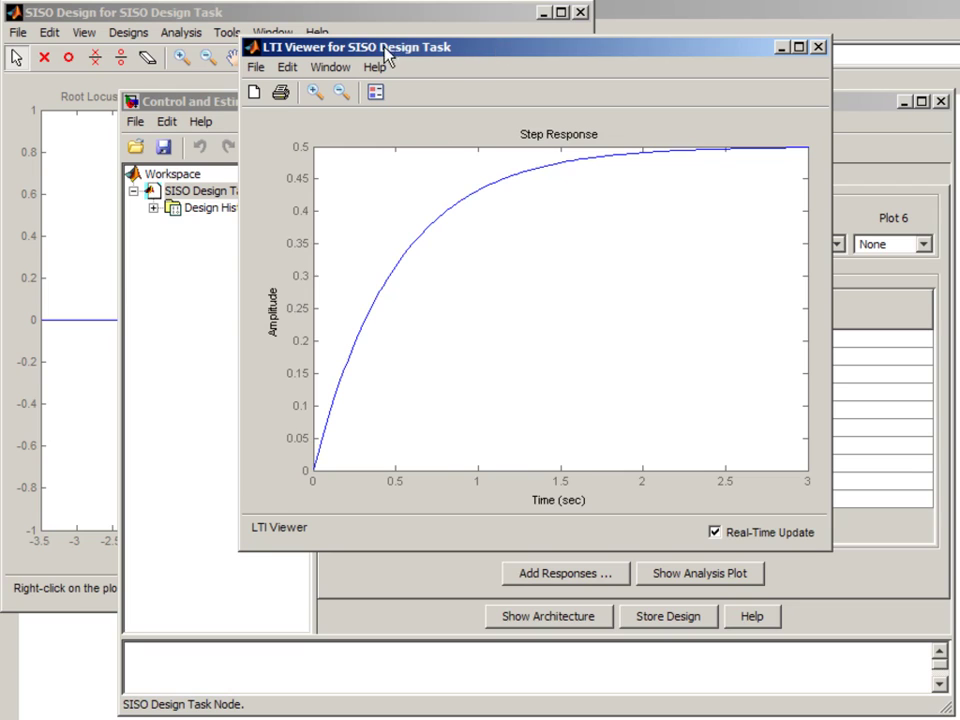
left_click_drag(239, 38, 300, 37)
left_click_drag(434, 50, 728, 16)
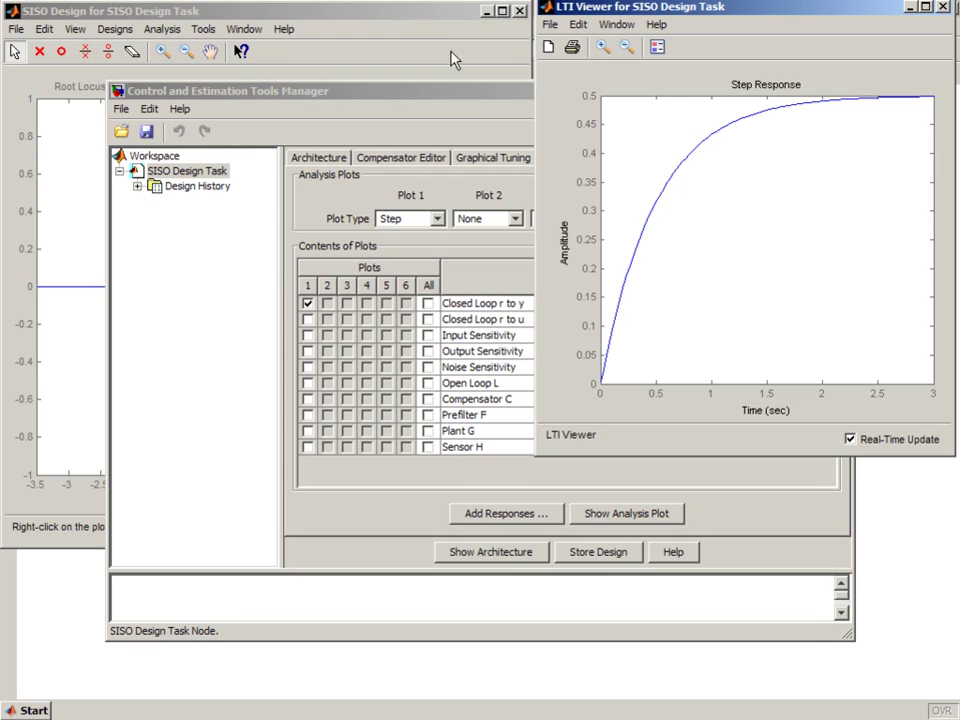
Lift the Bode magnitude curve and slide the root-locus pole left until the gain is 2.13.
left_click(418, 15)
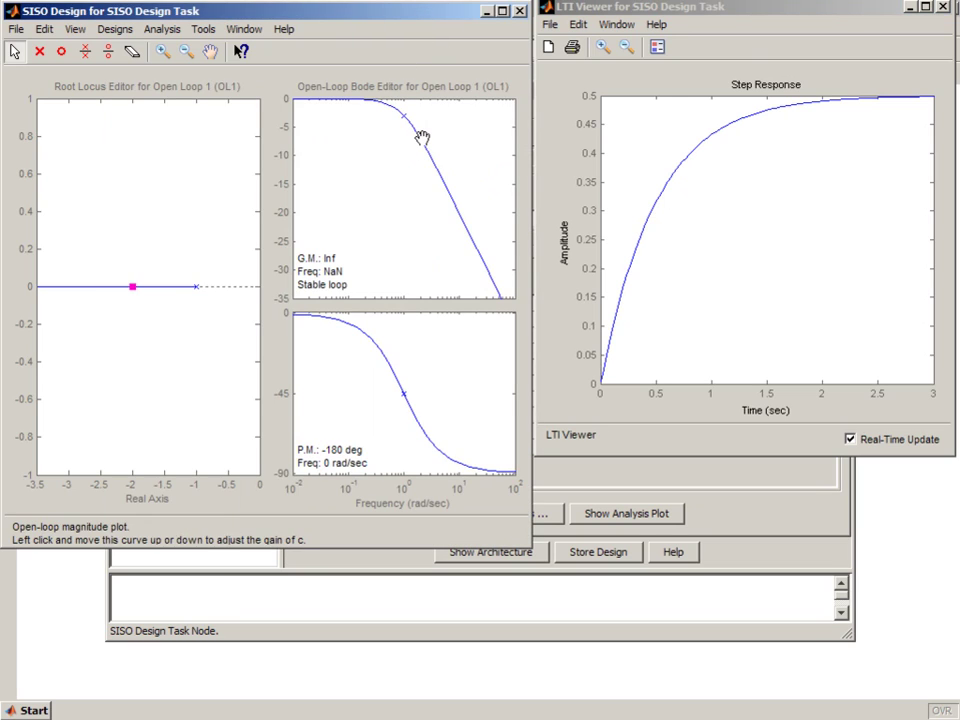
left_click_drag(422, 144, 421, 62)
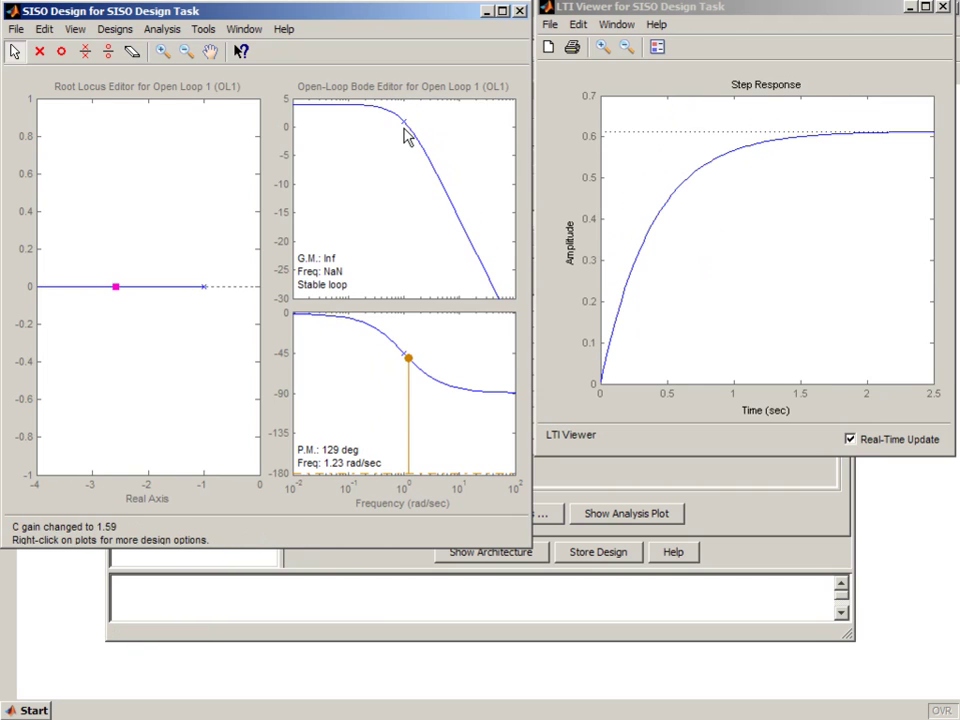
left_click_drag(407, 128, 407, 126)
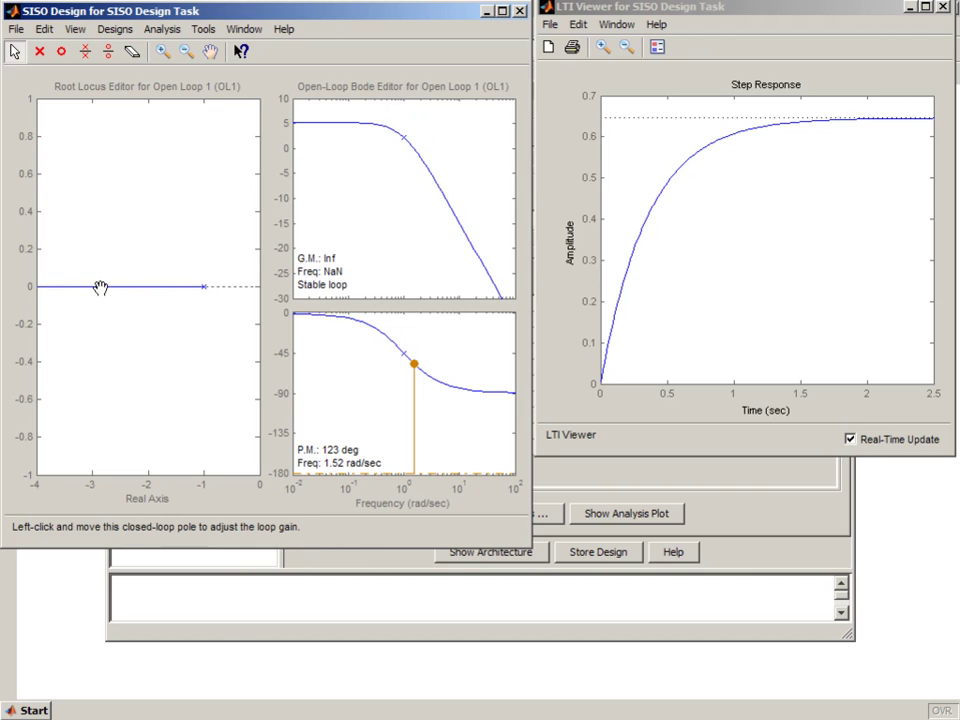
mouse_move(101, 287)
left_mouse_down()
mouse_move(60, 287)
mouse_move(139, 286)
mouse_move(85, 287)
left_mouse_up()
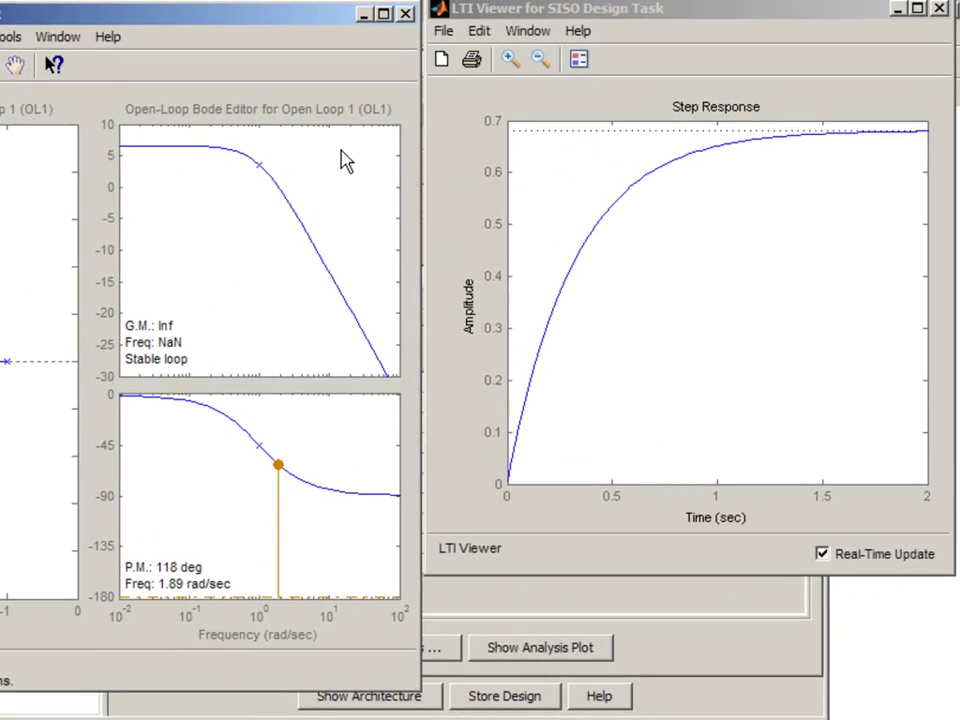
Add an integrator to the compensator and lower the gain, giving 61.7° phase margin at 0.539 rad/sec.
right_click(471, 127)
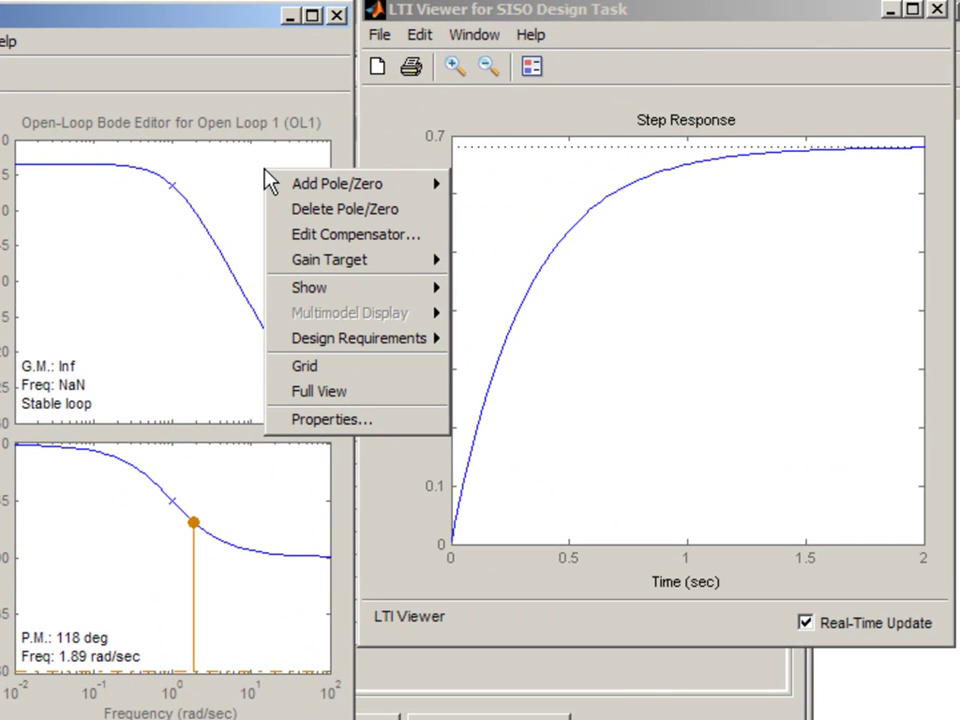
mouse_move(278, 186)
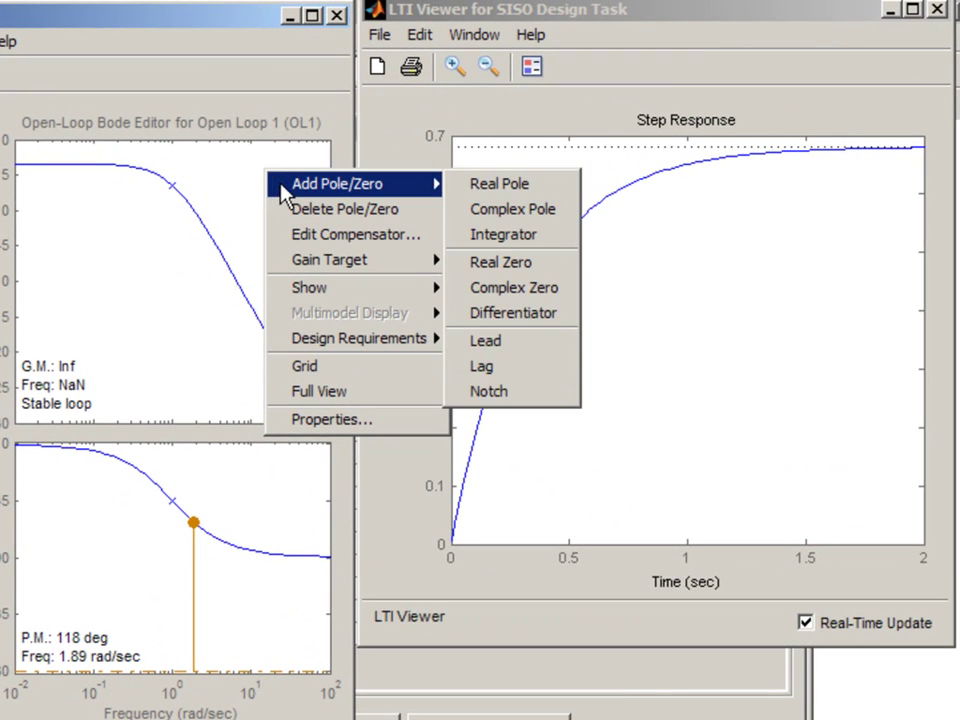
left_click(506, 240)
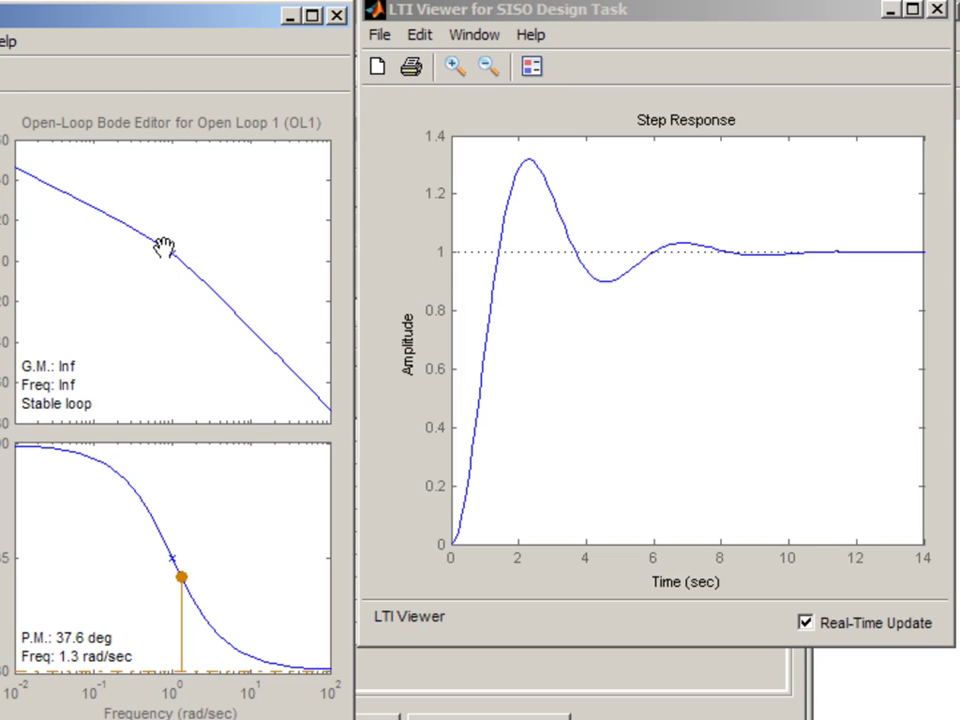
left_click_drag(160, 246, 153, 266)
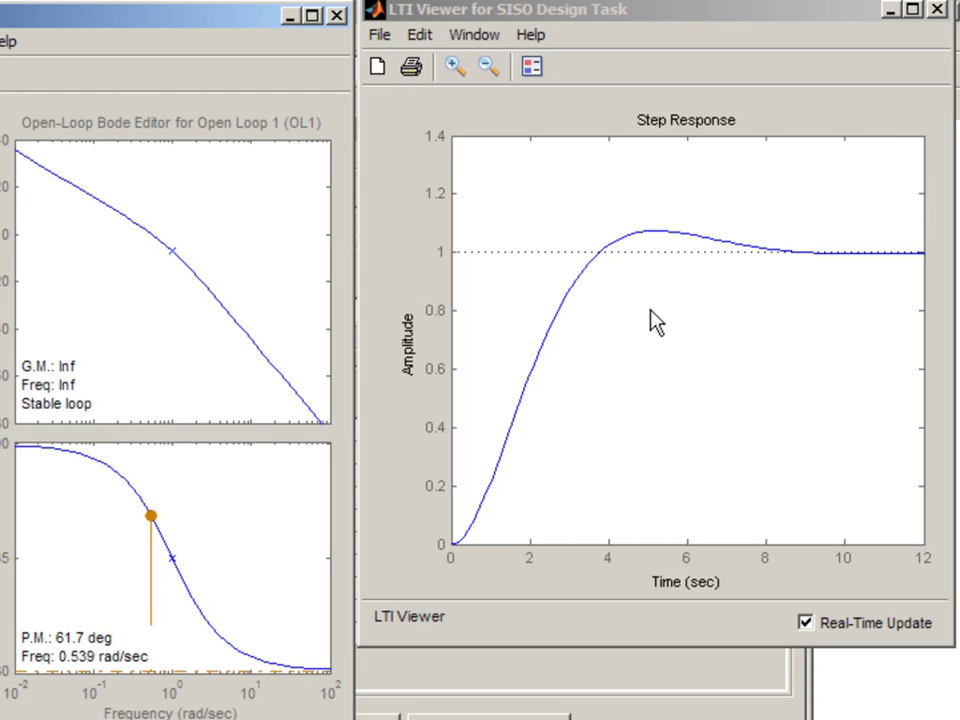
Show the Rise Time characteristic on the step response and display its 2.49-second value.
right_click(600, 306)
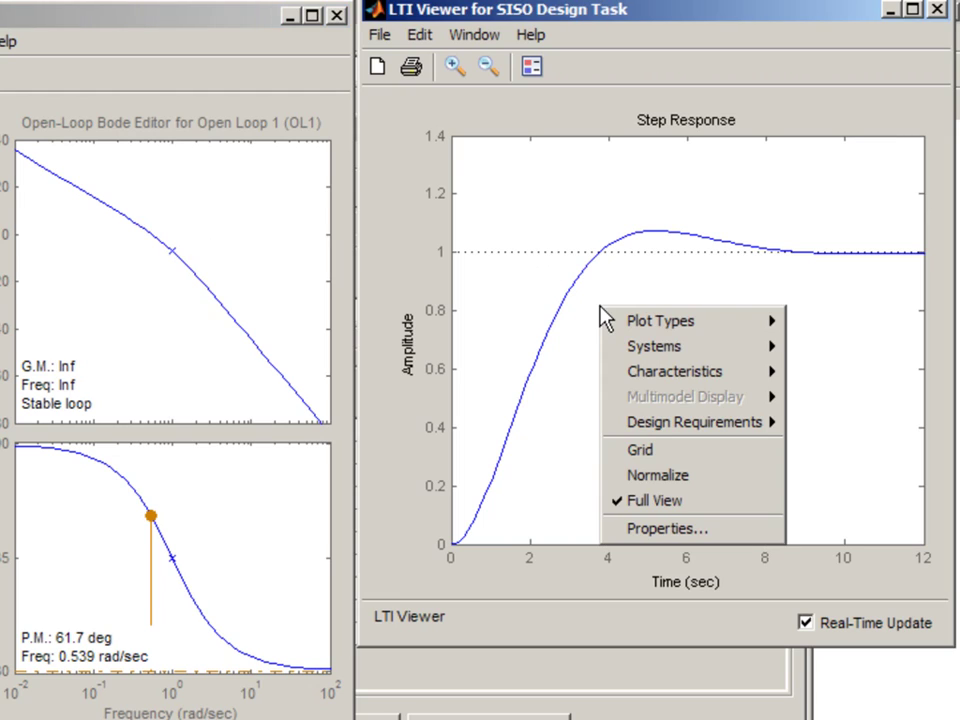
mouse_move(636, 377)
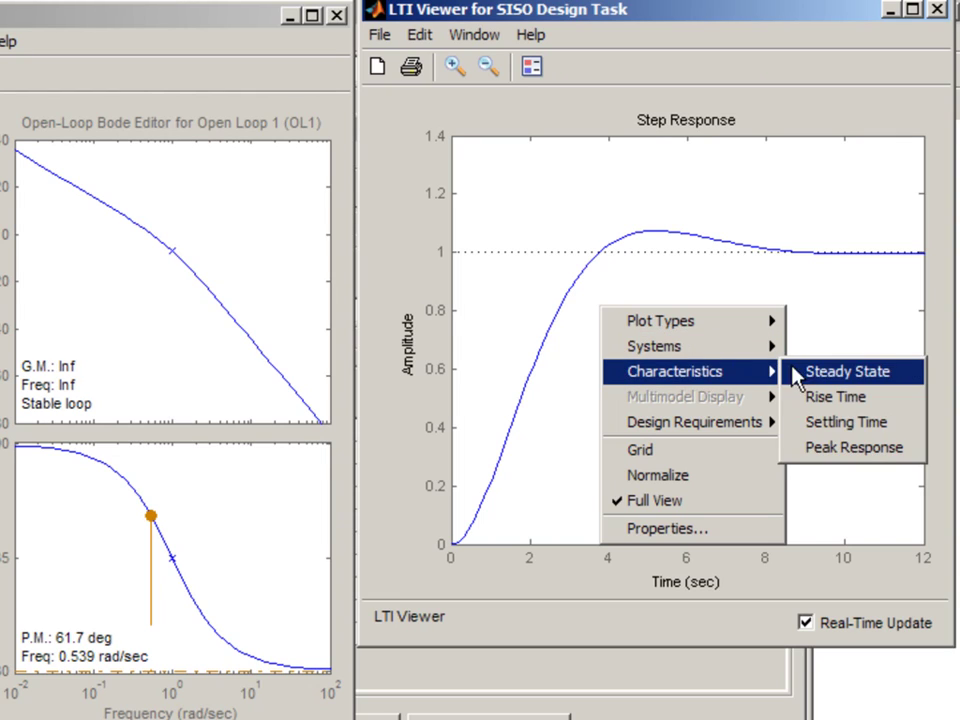
left_click(843, 403)
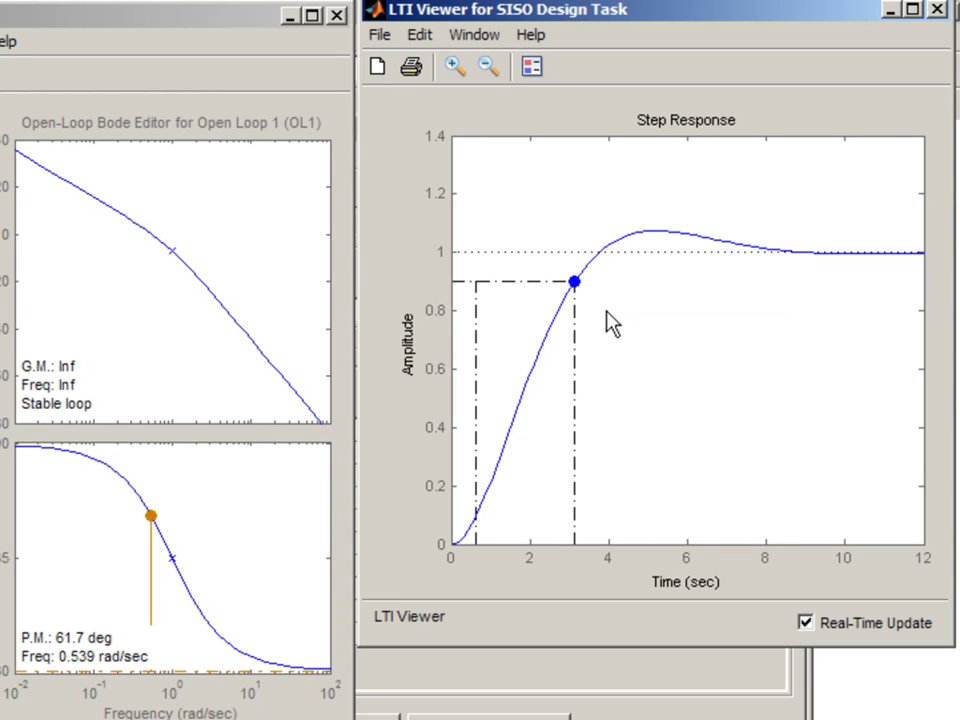
left_click(574, 282)
Add a lead network to the compensator on the Bode magnitude curve.
right_click(176, 238)
mouse_move(225, 245)
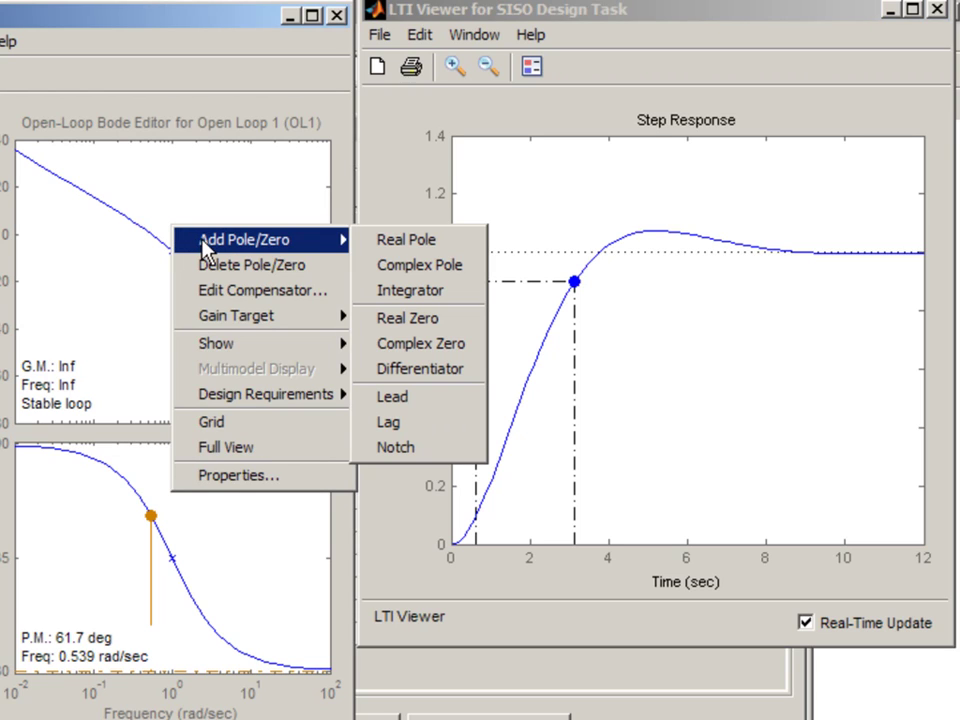
left_click(403, 396)
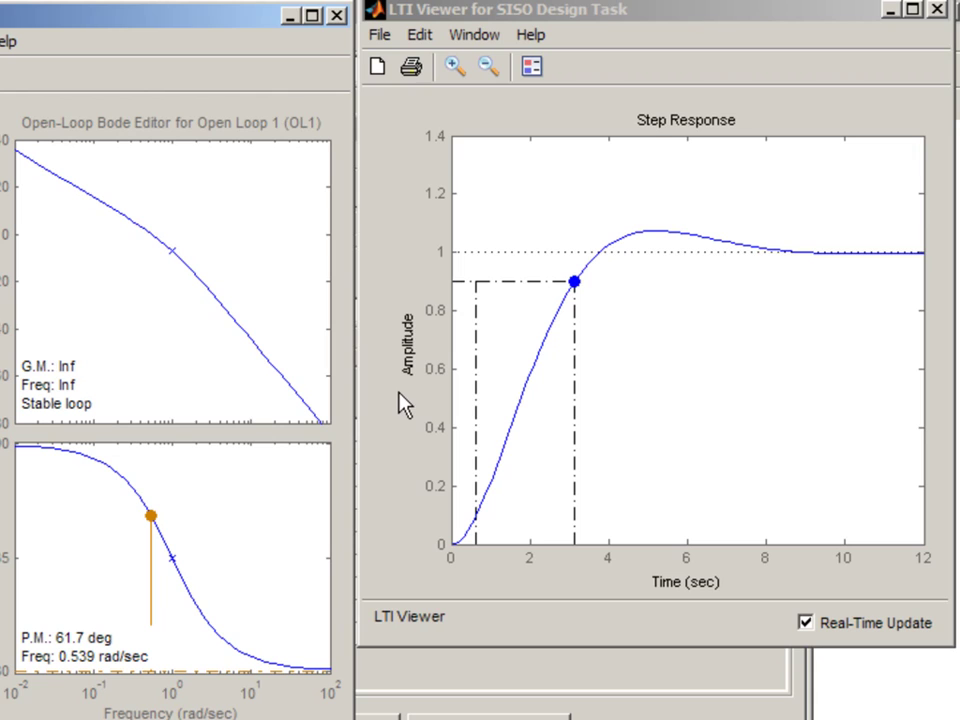
left_click(173, 245)
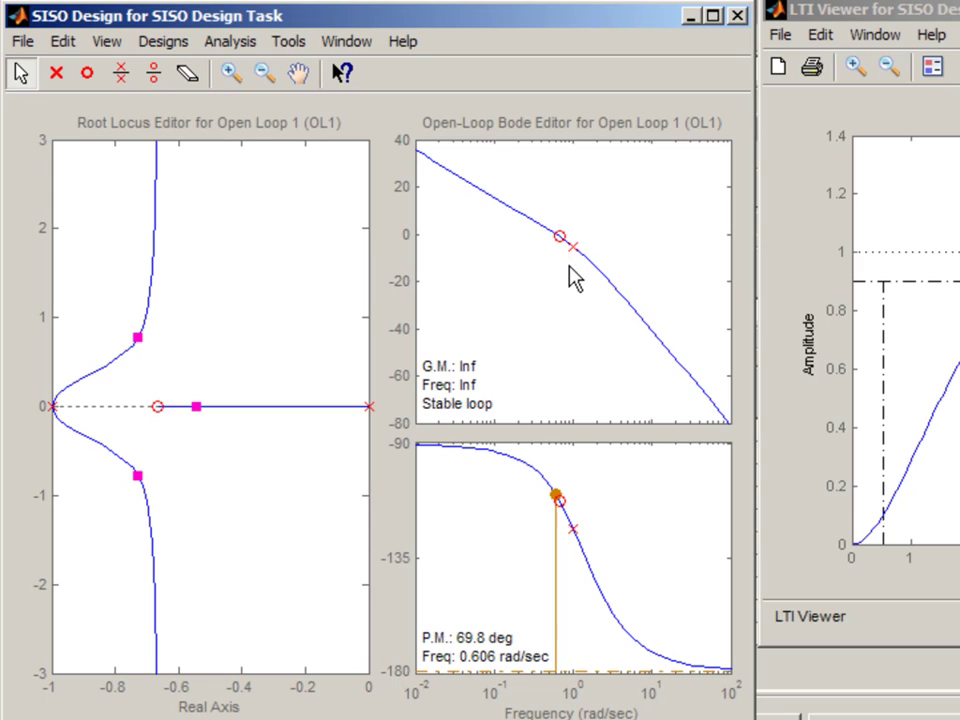
Zoom in around crossover and drag the lead pole and zero to reach 72.5° phase margin.
left_click(231, 72)
left_click_drag(507, 184, 630, 317)
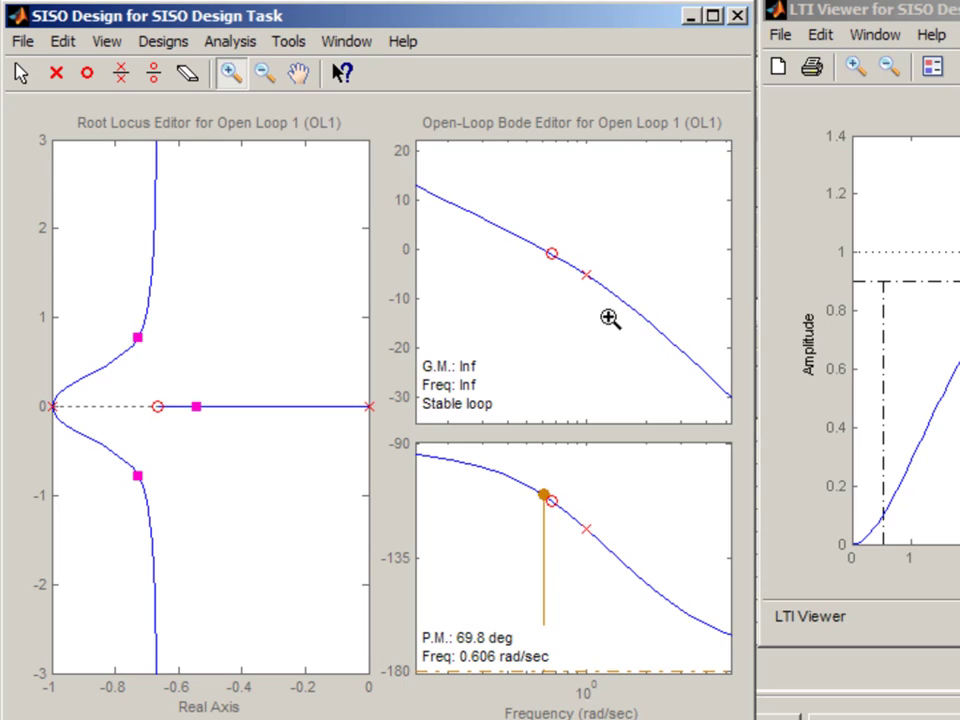
left_click(21, 72)
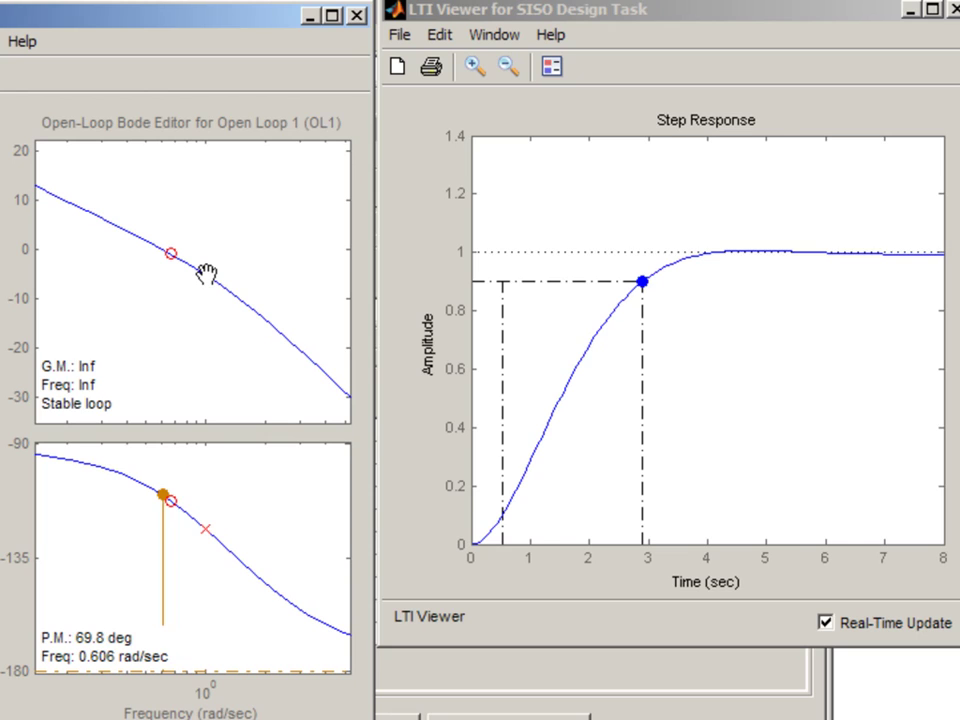
left_click_drag(215, 275, 260, 326)
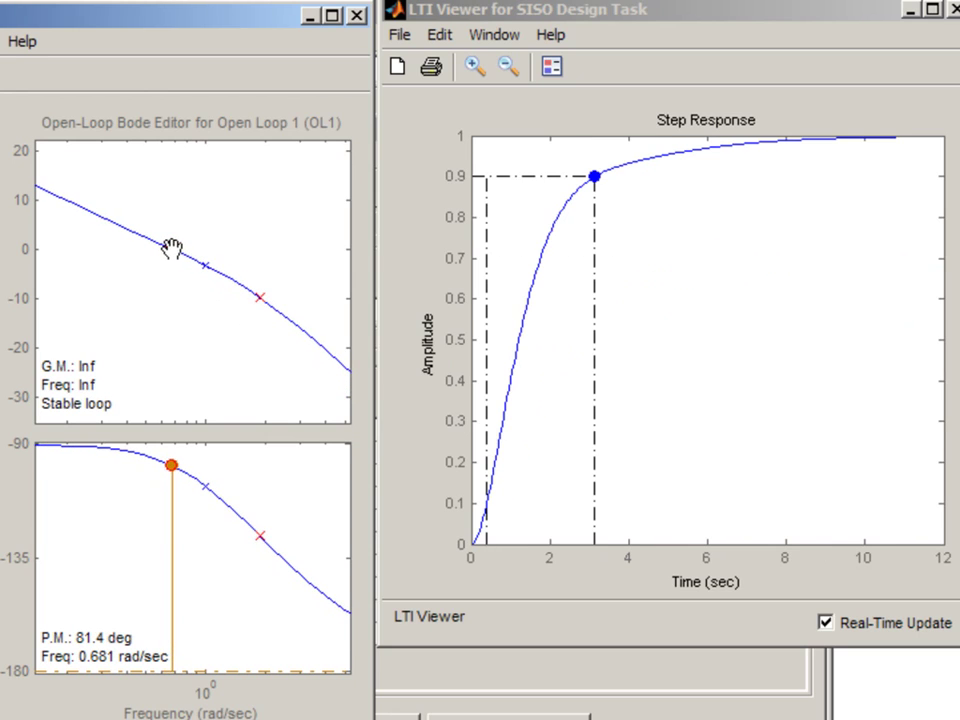
mouse_move(167, 246)
left_mouse_down()
mouse_move(129, 238)
mouse_move(129, 222)
mouse_move(189, 246)
mouse_move(188, 238)
left_mouse_up()
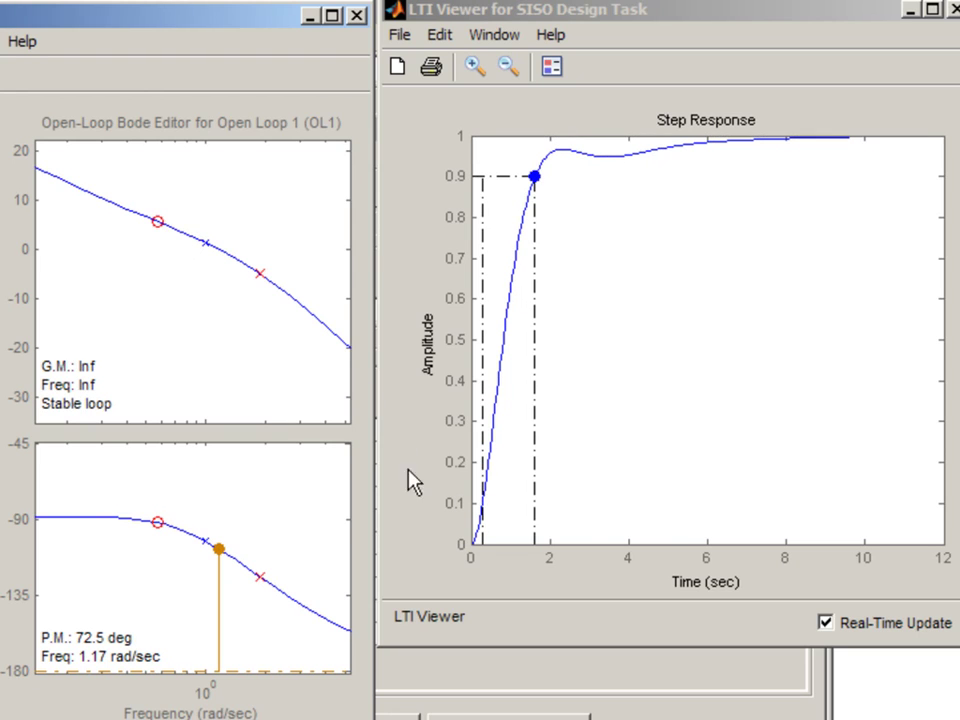
In the Compensator Editor, select the Lead network and edit its Real Zero to -1 and its Real Pole.
left_click(439, 662)
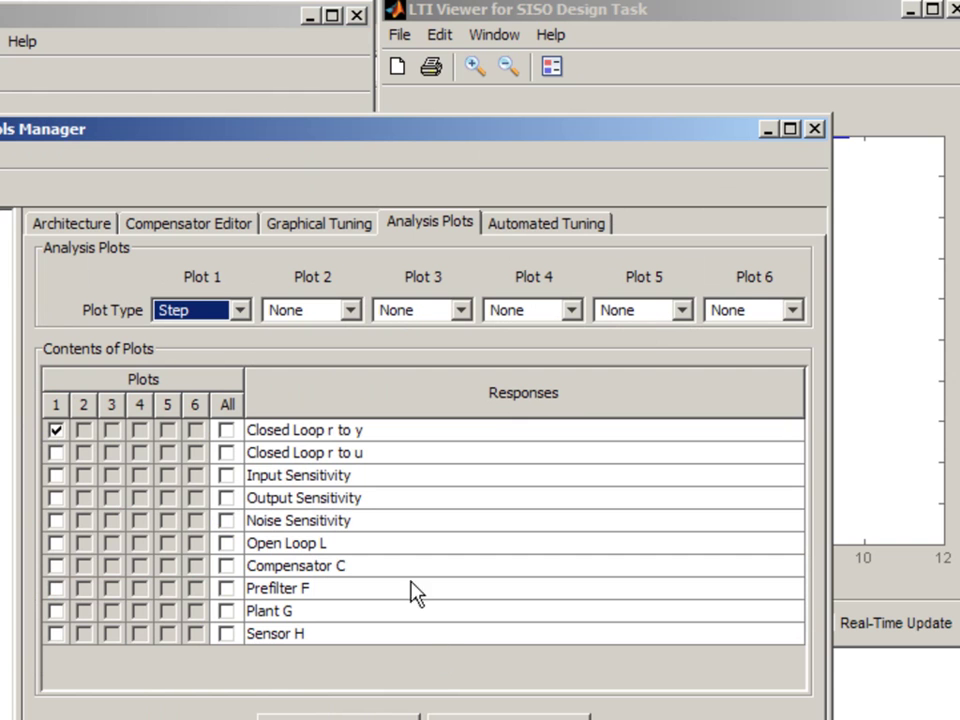
left_click(178, 224)
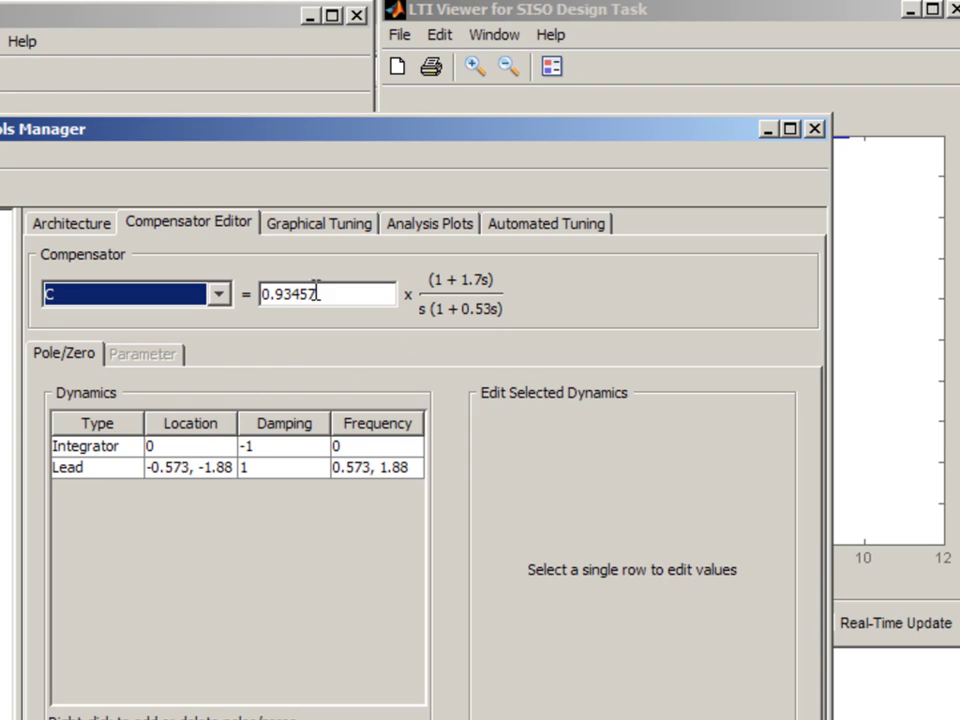
left_click(95, 476)
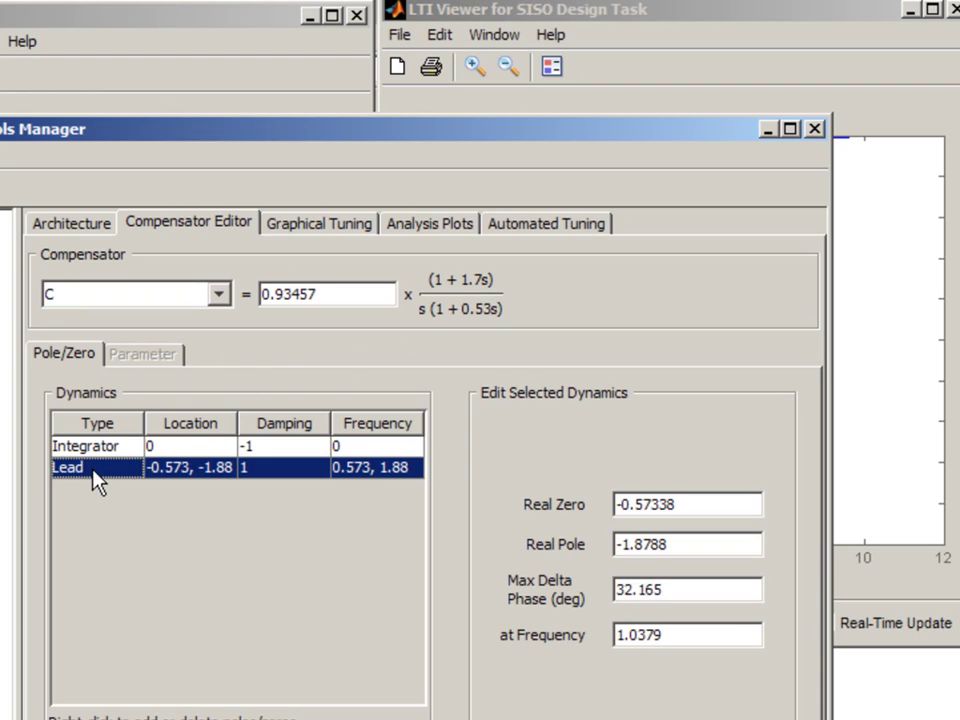
left_click_drag(682, 510, 626, 510)
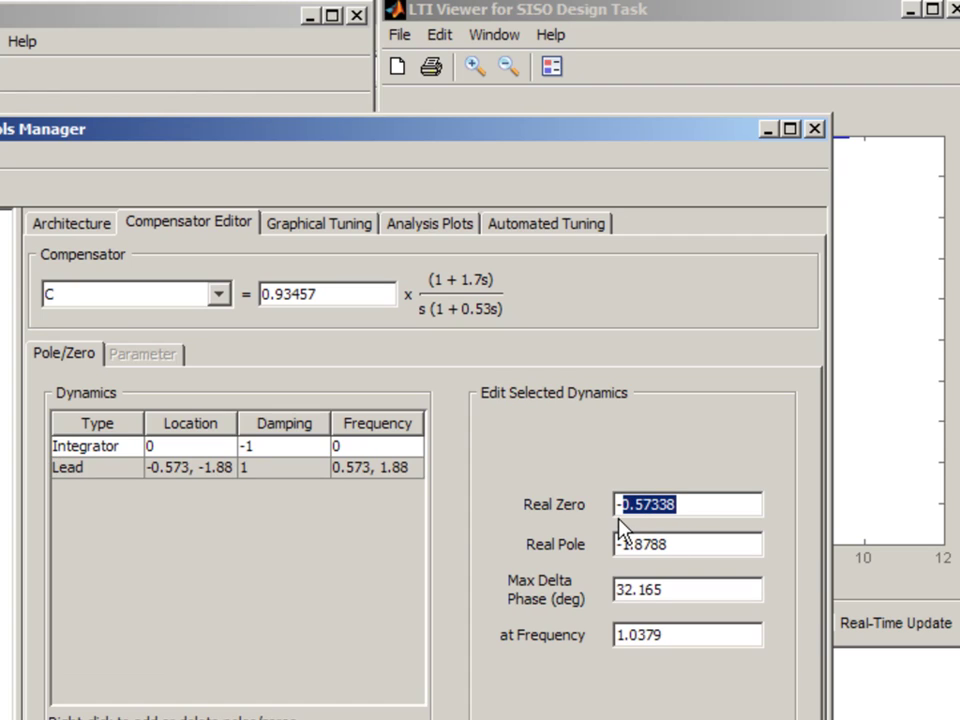
type("1")
left_click(690, 544)
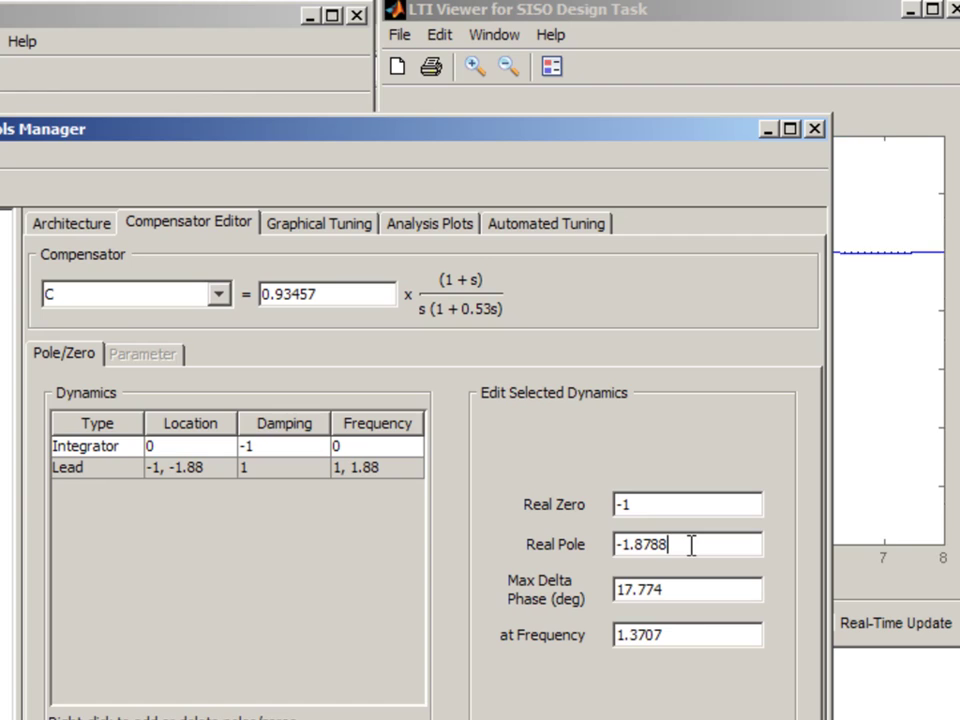
left_click_drag(691, 544, 623, 544)
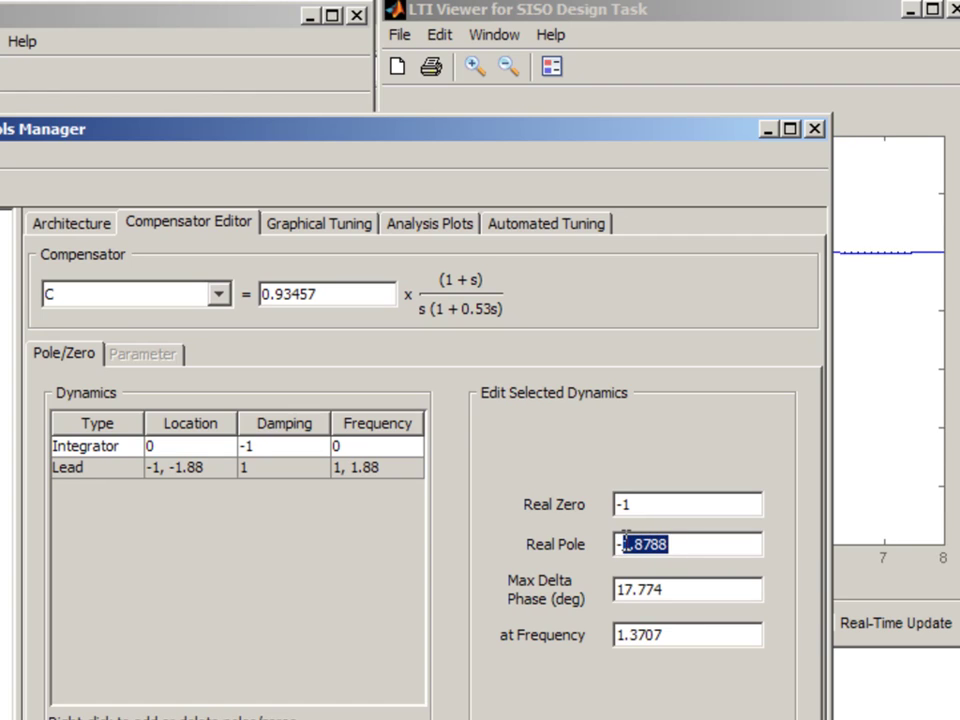
type("3")
left_click(673, 595)
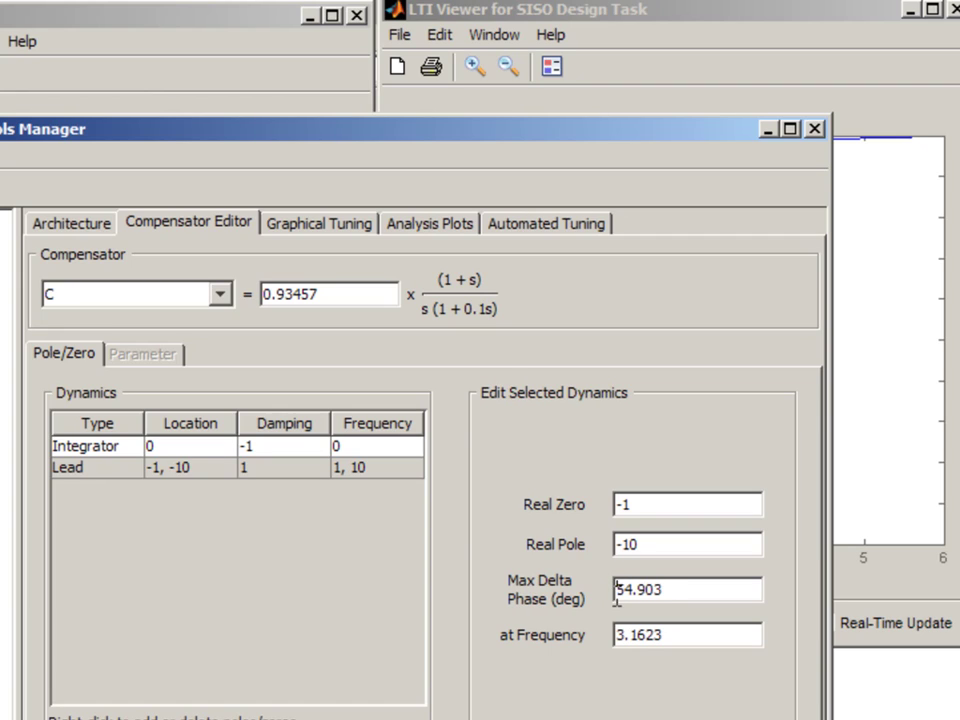
Set the lead's Max Delta Phase to 60° at Frequency 4, giving zero -1.07 and pole -14.9.
left_click_drag(617, 590, 674, 594)
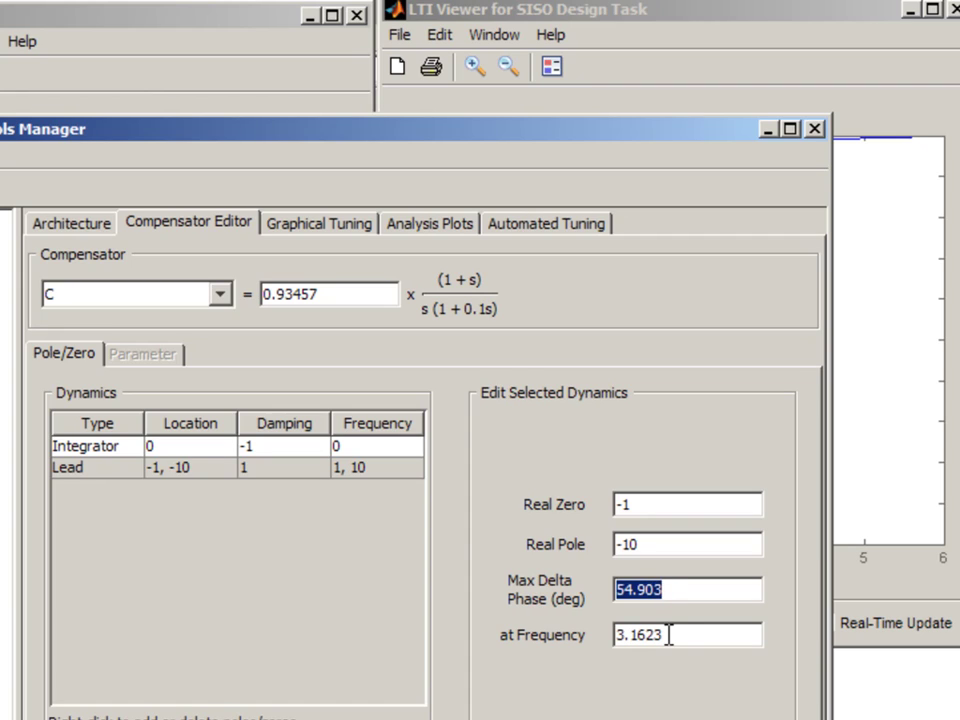
left_click(678, 582)
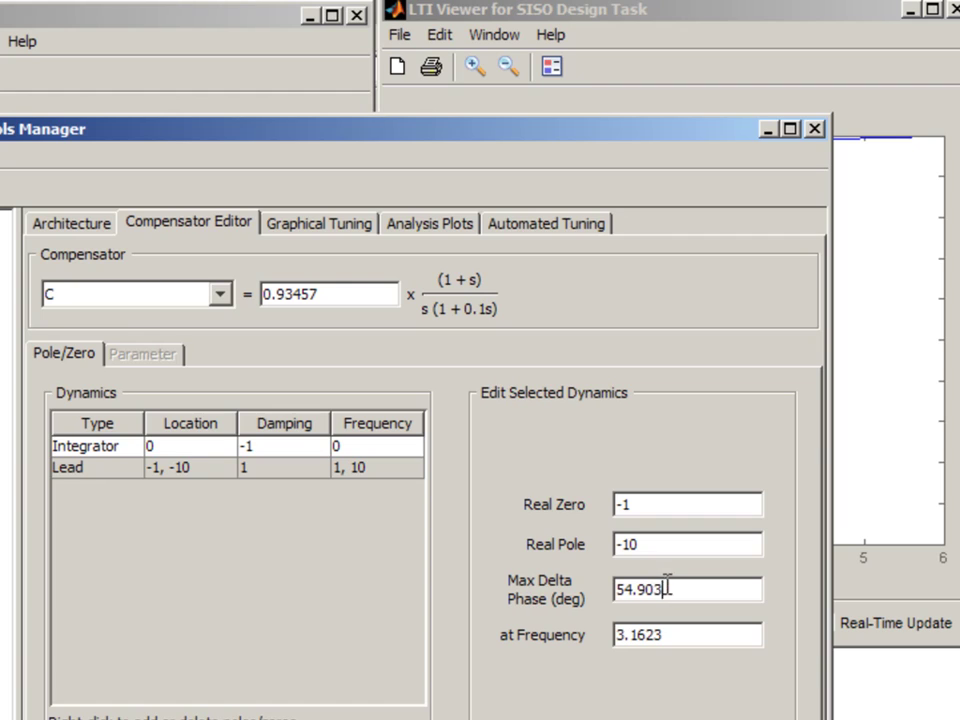
left_click_drag(674, 589, 606, 587)
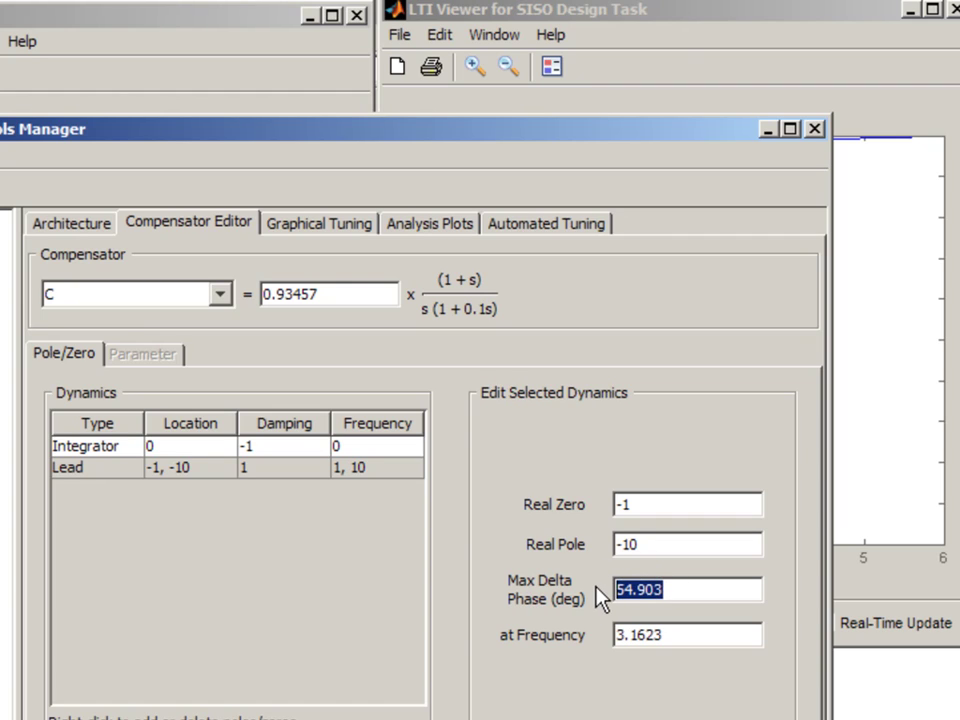
type("60")
key("Return")
left_click_drag(675, 636, 574, 640)
type("4")
key("Return")
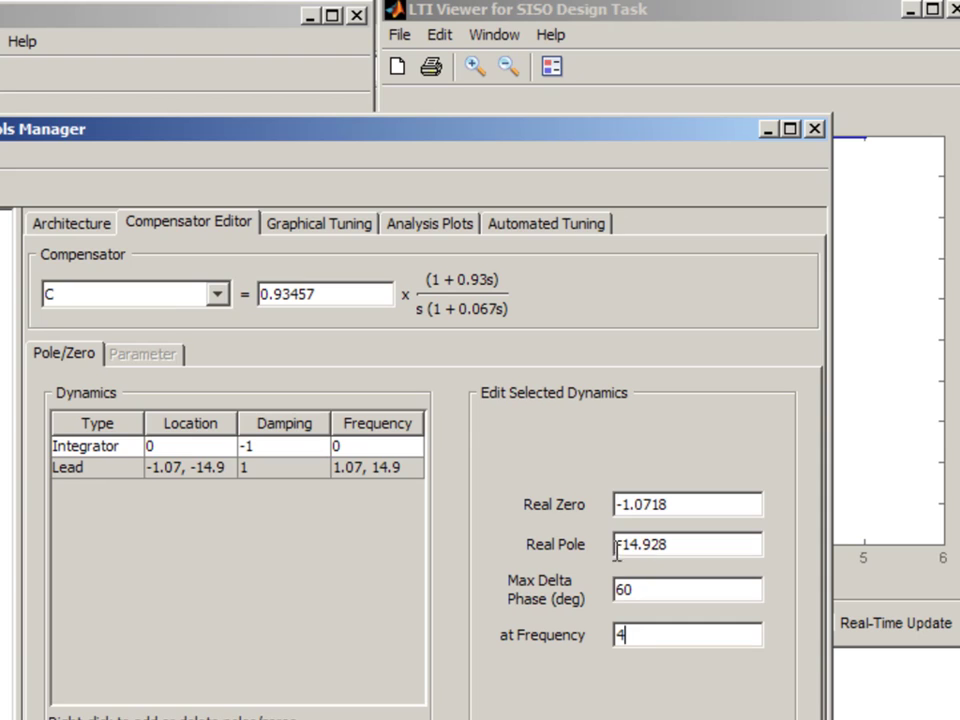
left_click(253, 14)
Raise the gain to 1.32 via the far root-locus pole, then zoom in and shift the zero to -1.09.
left_click(583, 14)
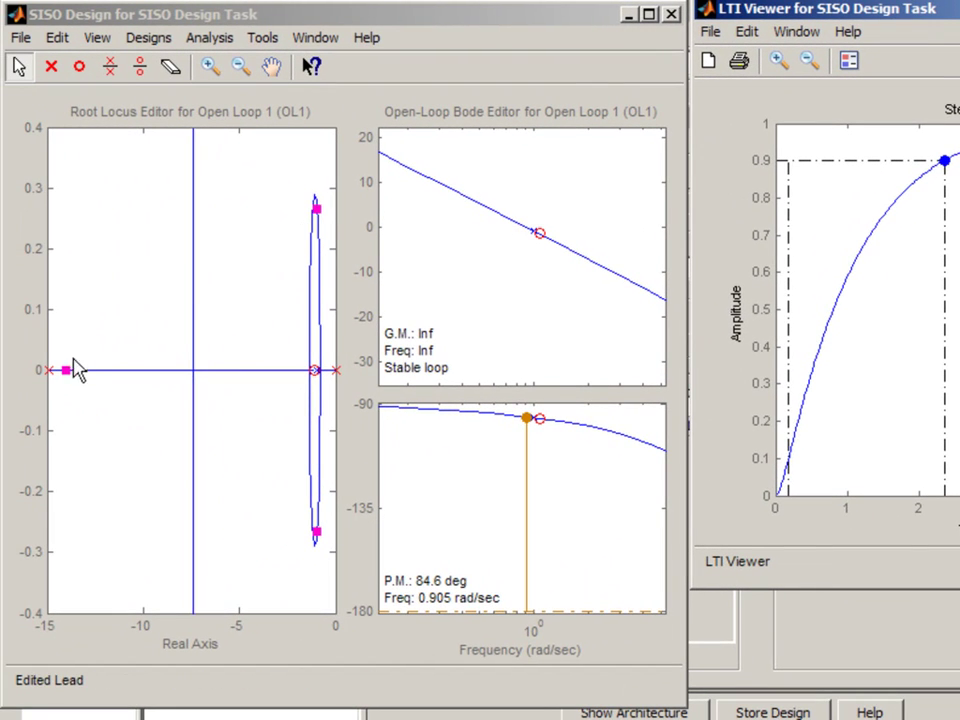
mouse_move(66, 370)
left_mouse_down()
mouse_move(88, 370)
mouse_move(73, 370)
left_mouse_up()
left_click(210, 66)
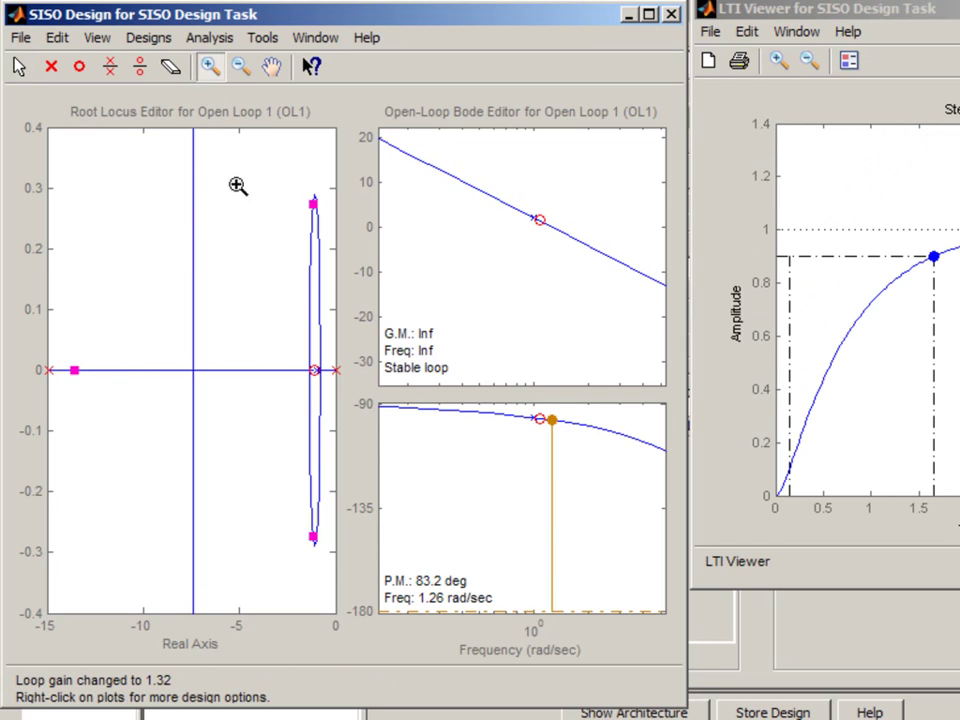
left_click_drag(279, 321, 340, 408)
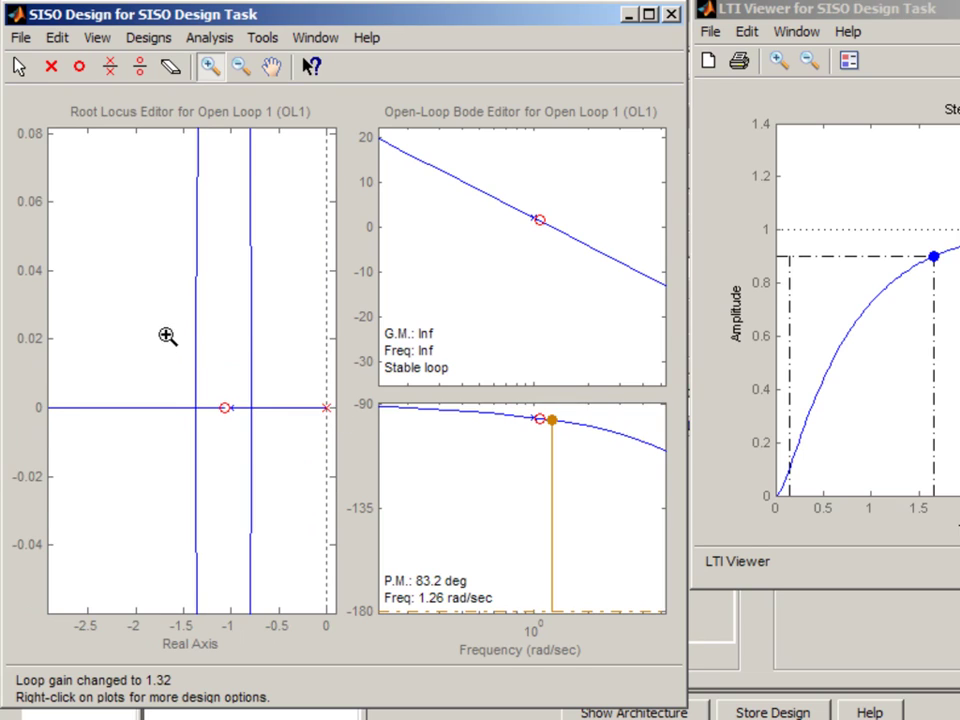
left_click_drag(165, 332, 281, 456)
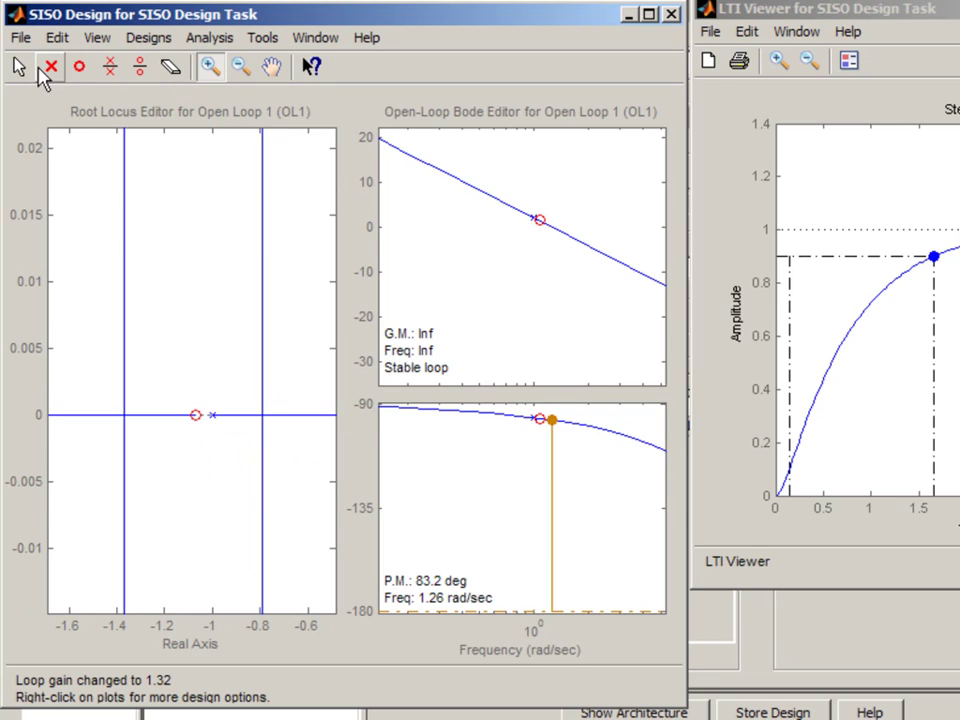
left_click(19, 66)
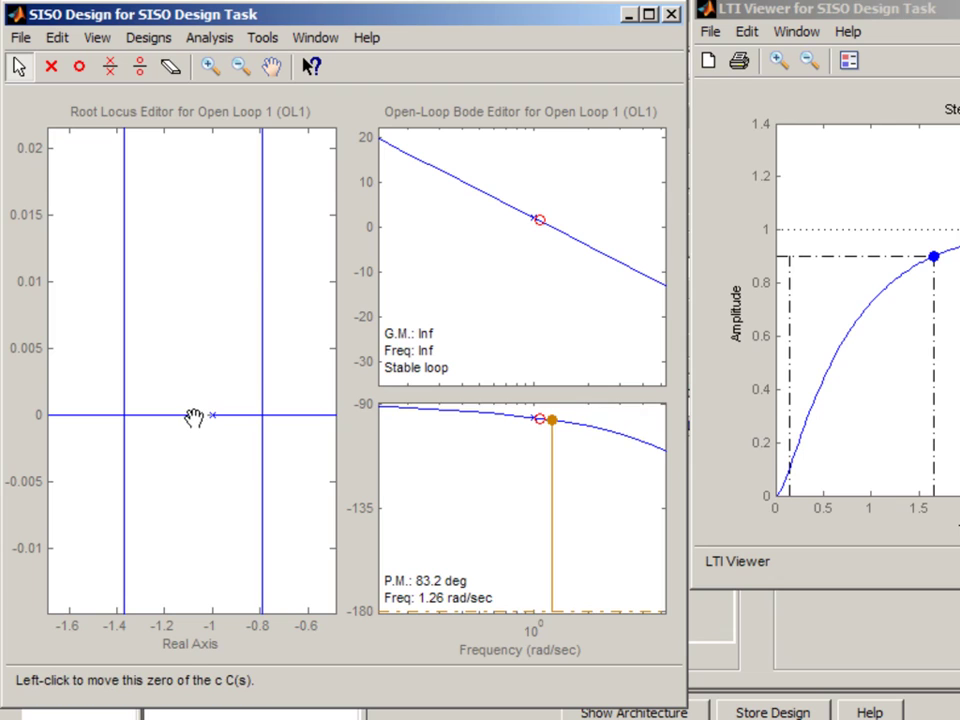
left_click_drag(193, 415, 243, 505)
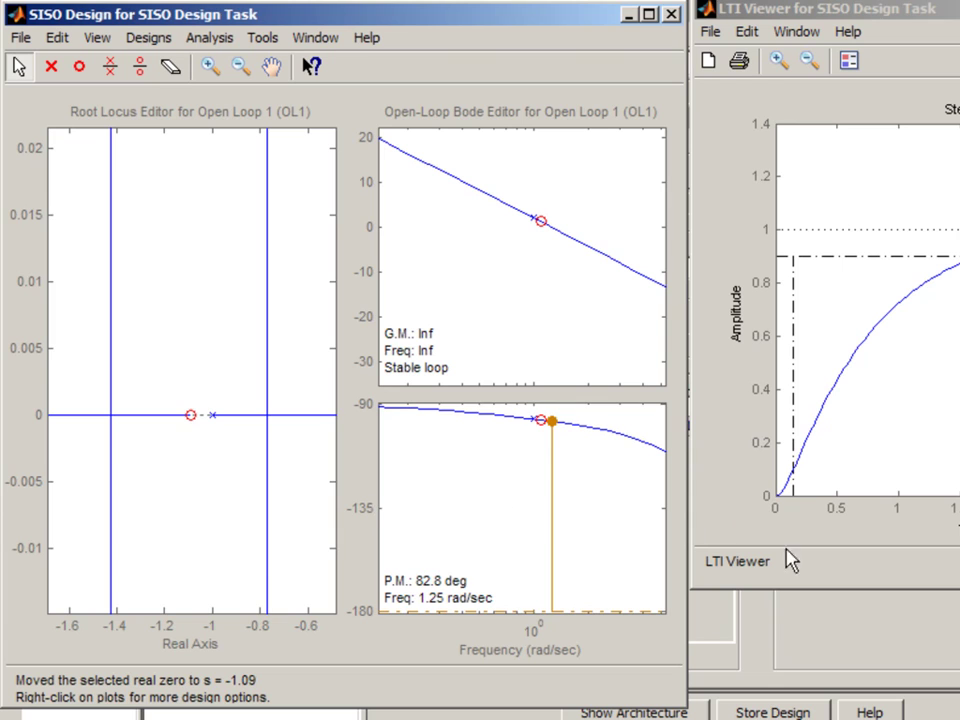
Store the current lead compensator as a new design snapshot in the history.
left_click(772, 641)
left_click(772, 711)
left_click(618, 502)
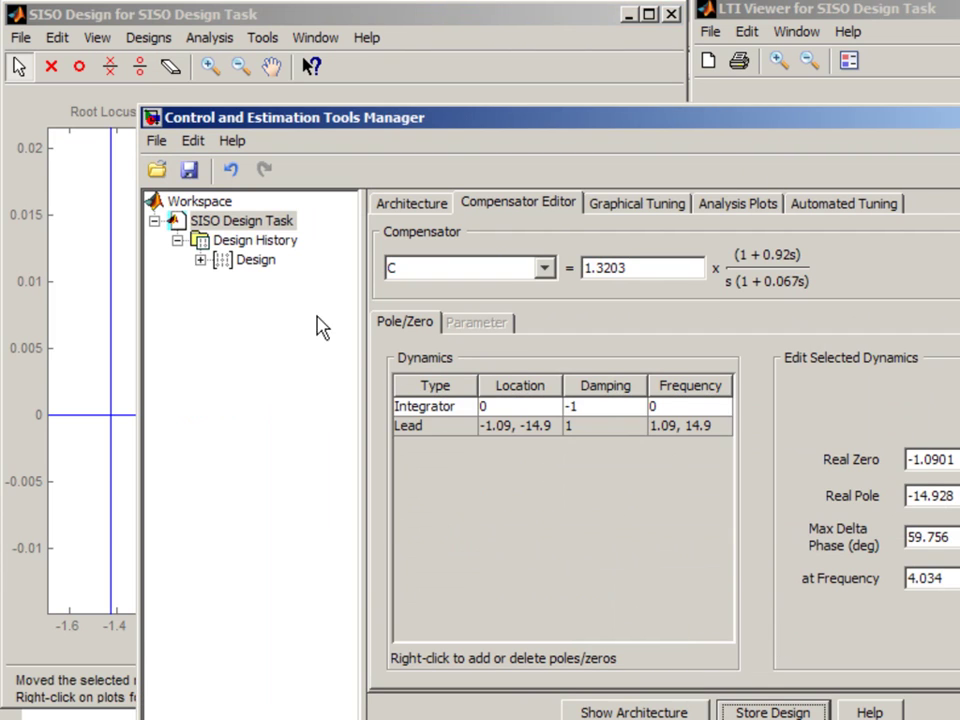
Rename the stored Design snapshot to 'Design Lead'.
left_click(257, 260)
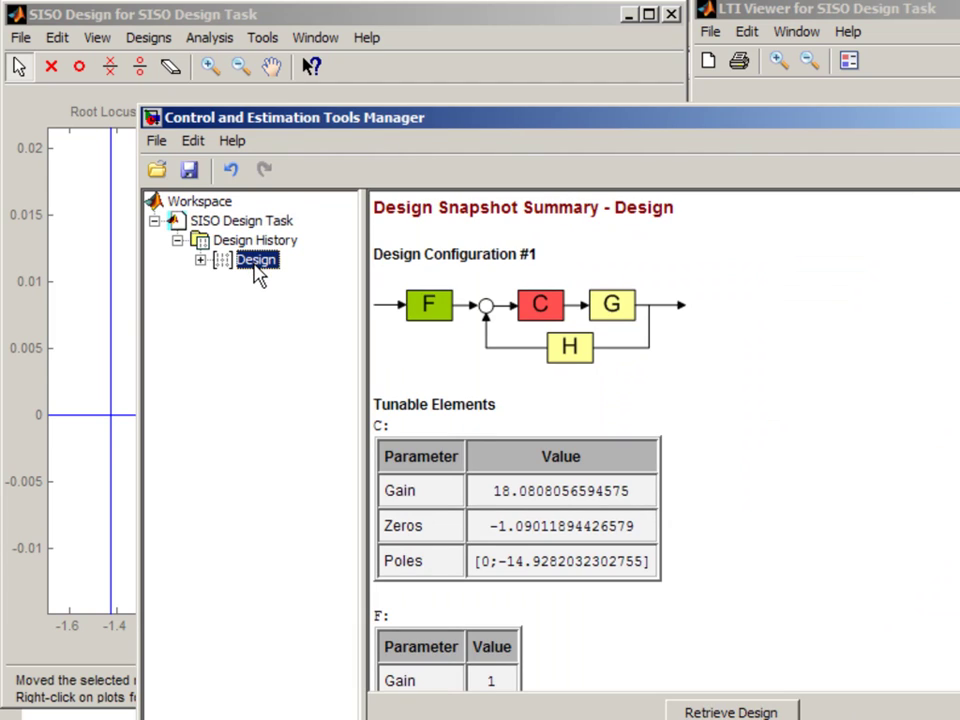
right_click(256, 268)
left_click(285, 311)
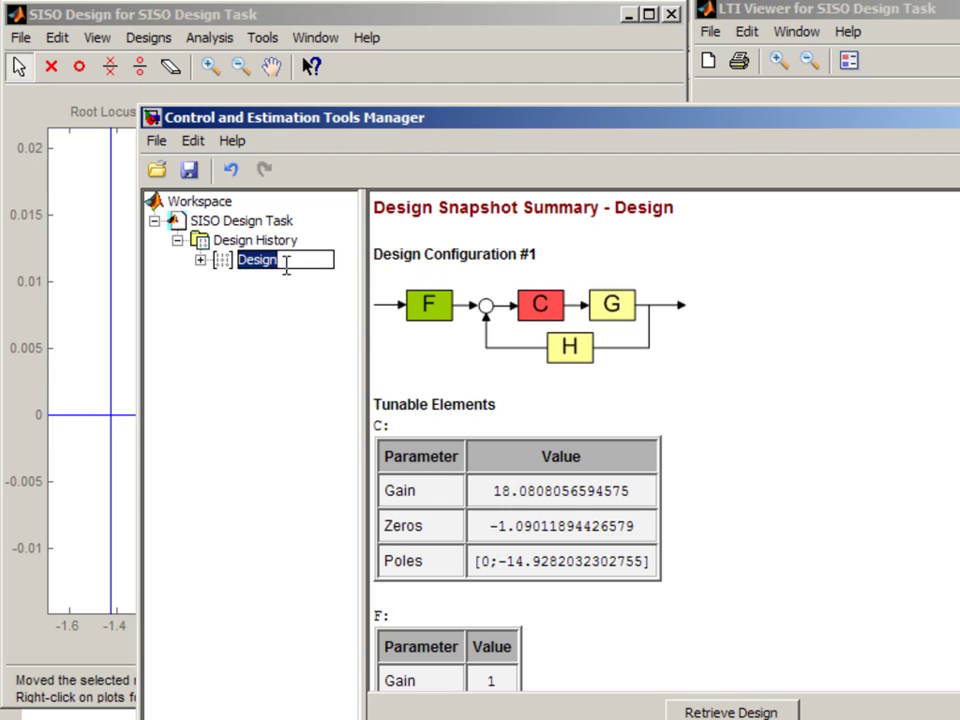
left_click(287, 264)
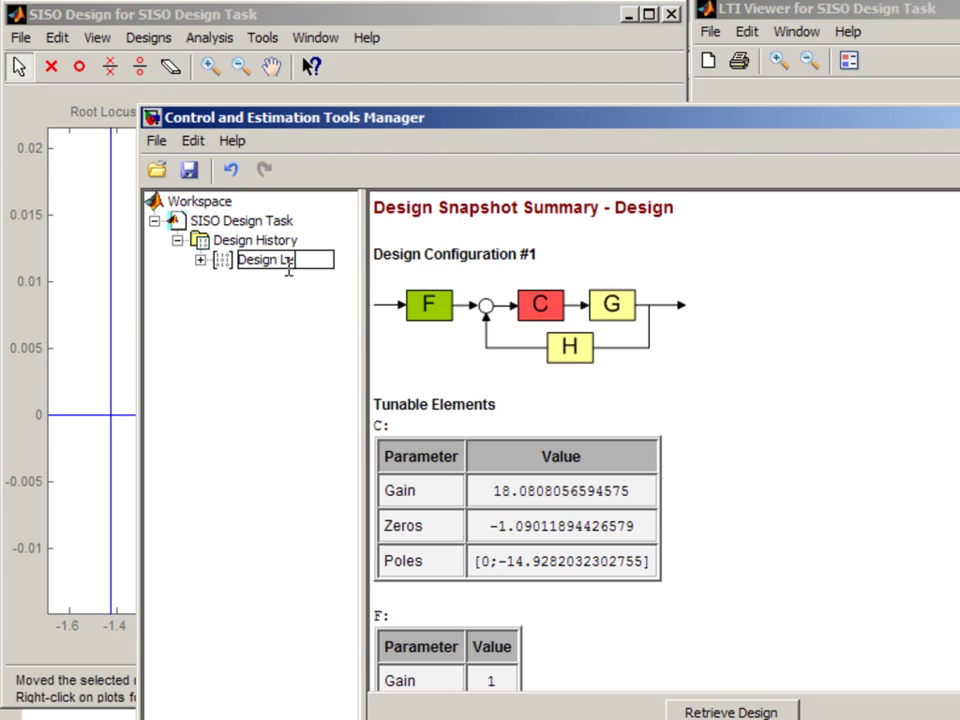
key("Return")
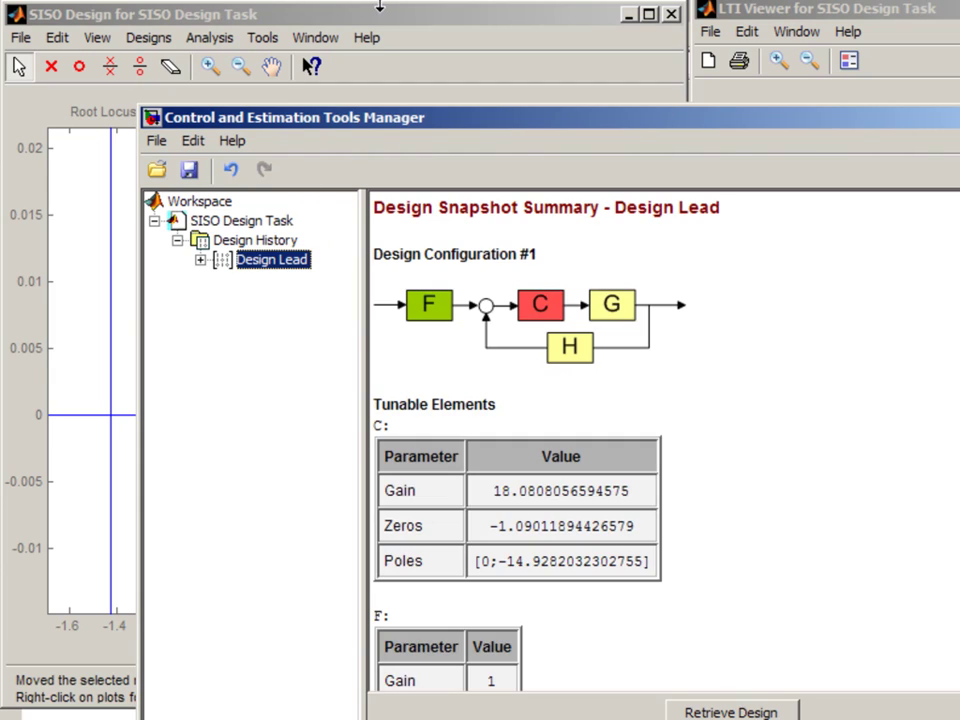
Set automated tuning to PID Tuning with a full PID controller type.
left_click(280, 226)
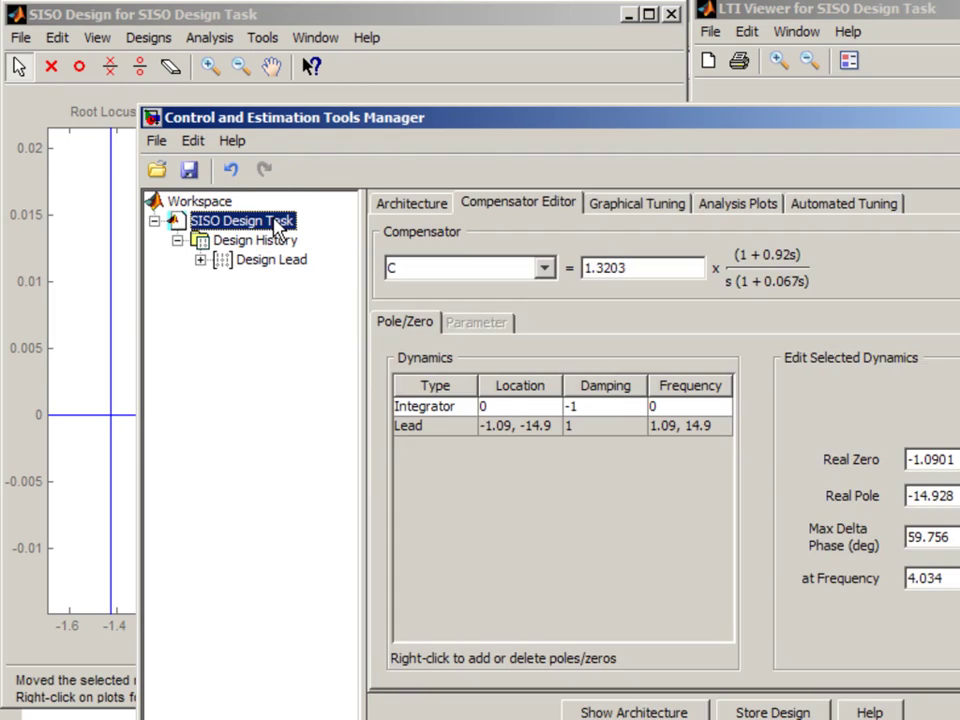
left_click(818, 210)
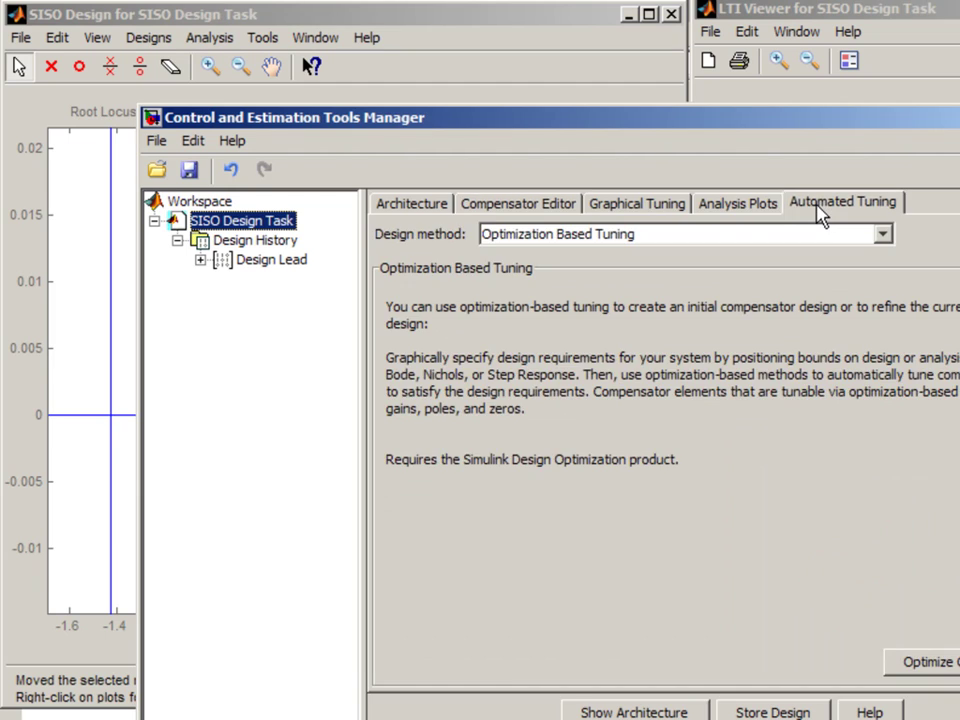
left_click(882, 234)
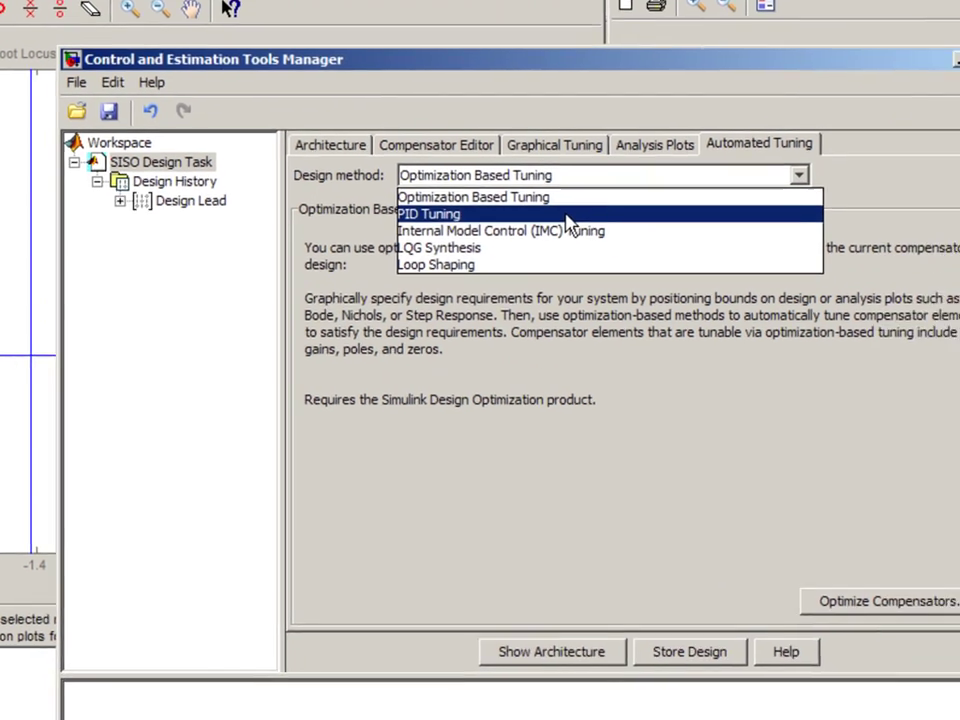
left_click(648, 276)
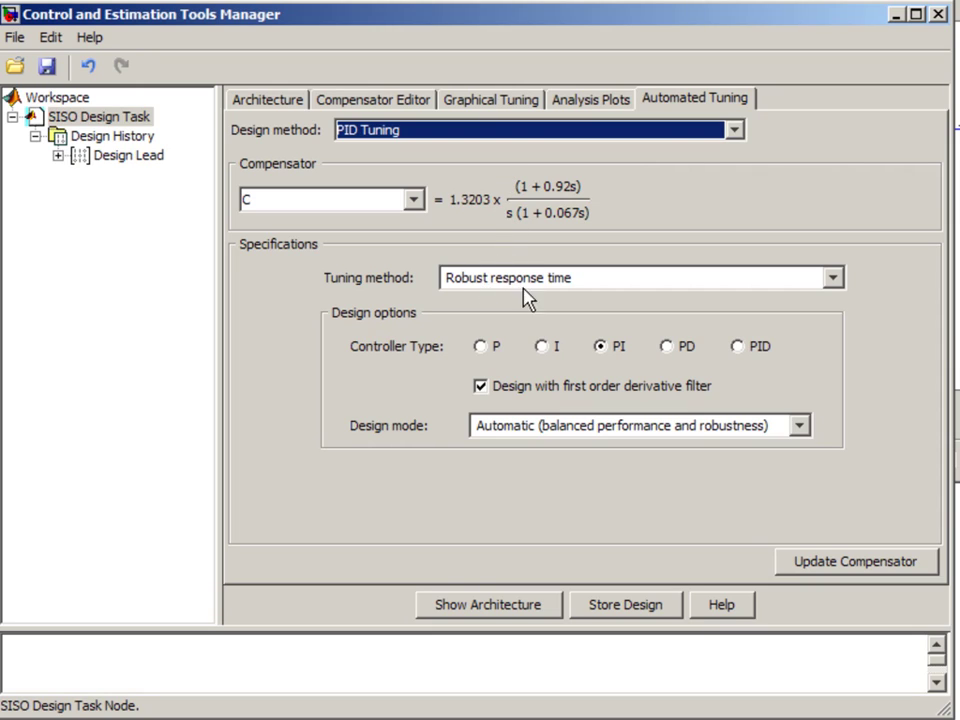
left_click(738, 349)
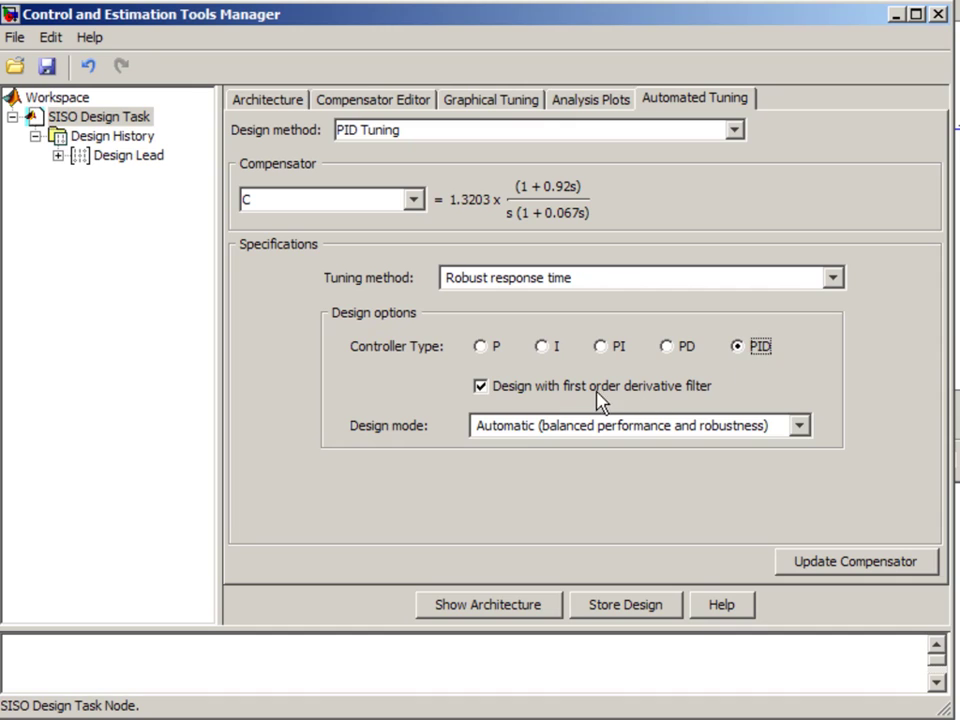
Switch to interactive design mode and raise the target bandwidth to 5.38 rad/s.
left_click(800, 426)
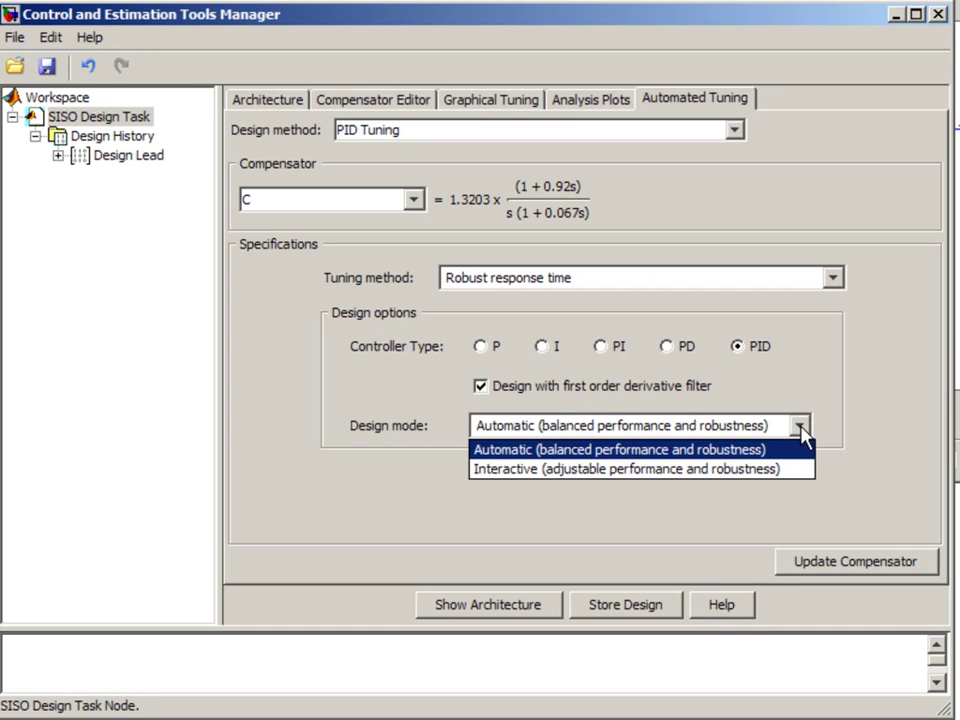
left_click(737, 478)
left_click_drag(936, 411, 934, 489)
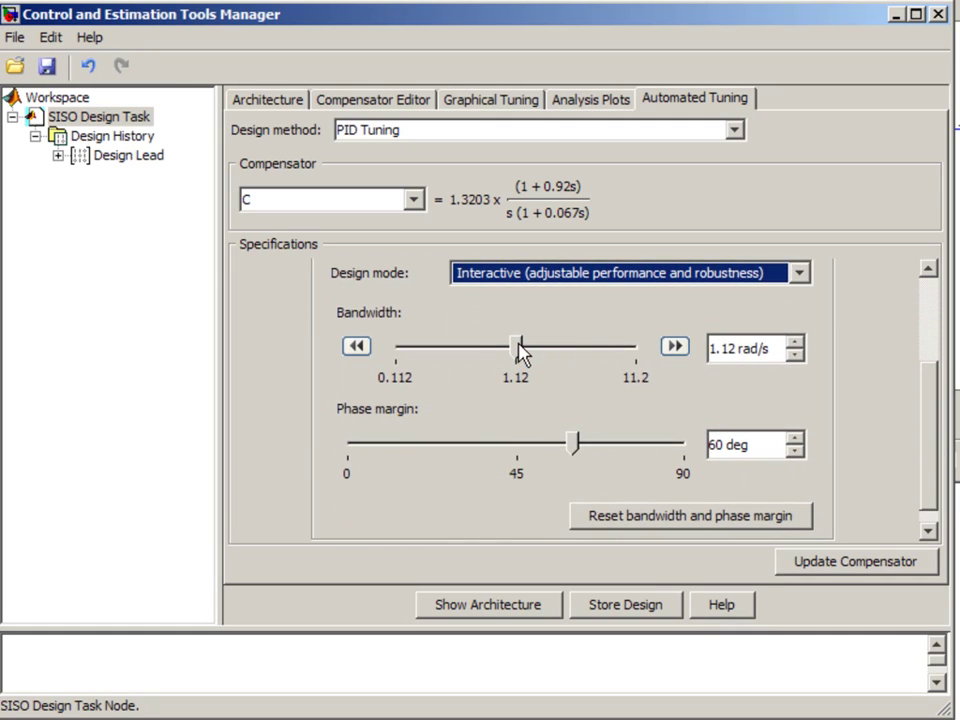
left_click_drag(521, 352, 603, 350)
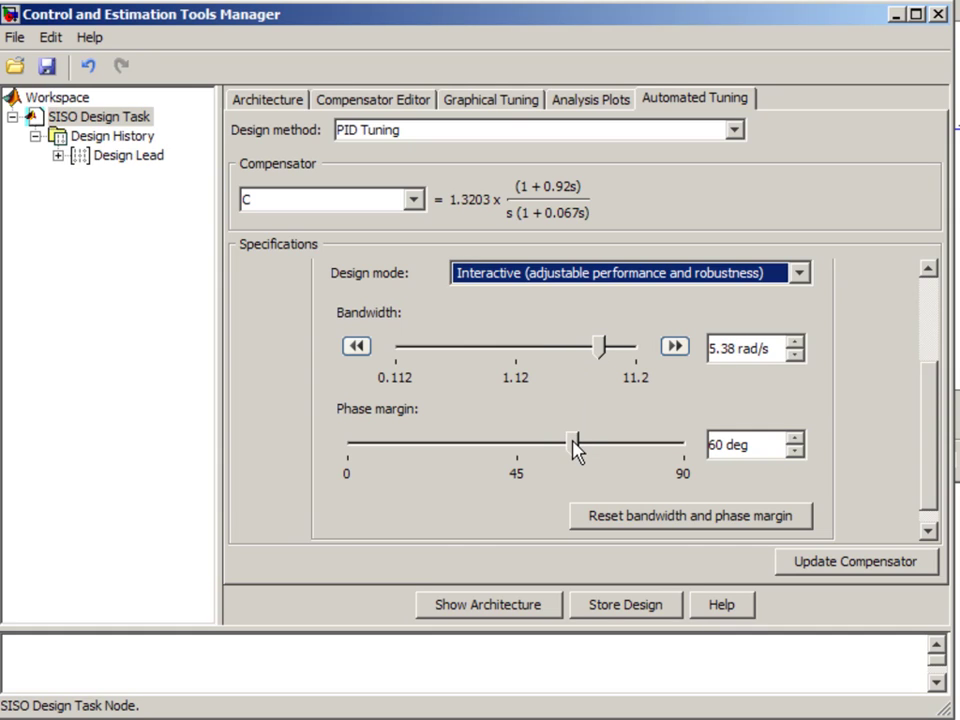
Apply the retuned PID compensator (gain 8.2956) and store it in the design history.
left_click(800, 562)
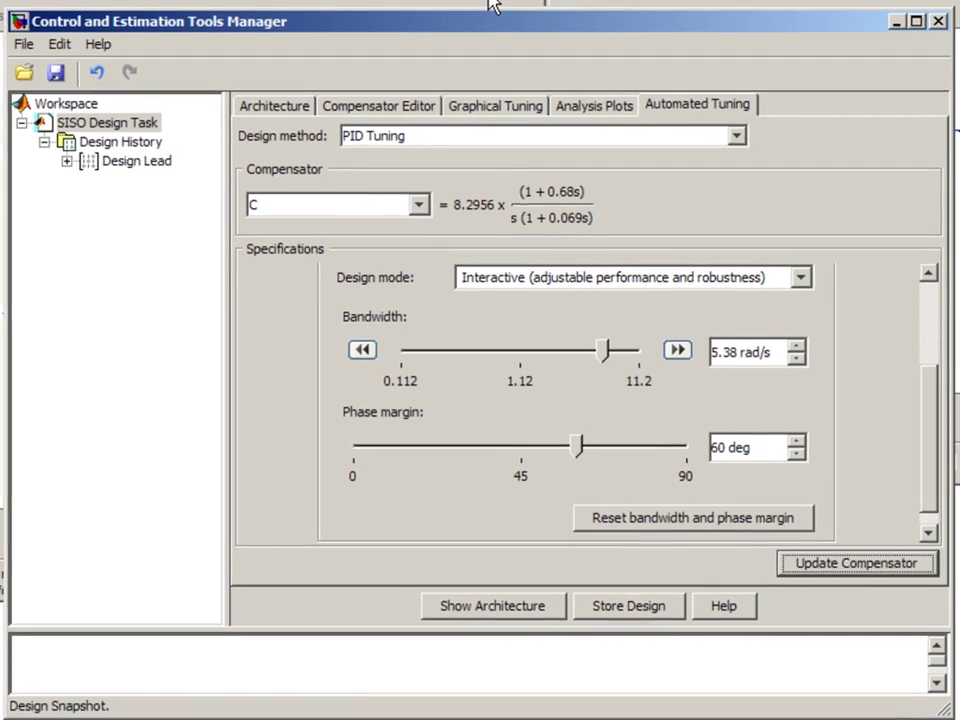
left_click_drag(462, 2, 470, 12)
left_click(690, 12)
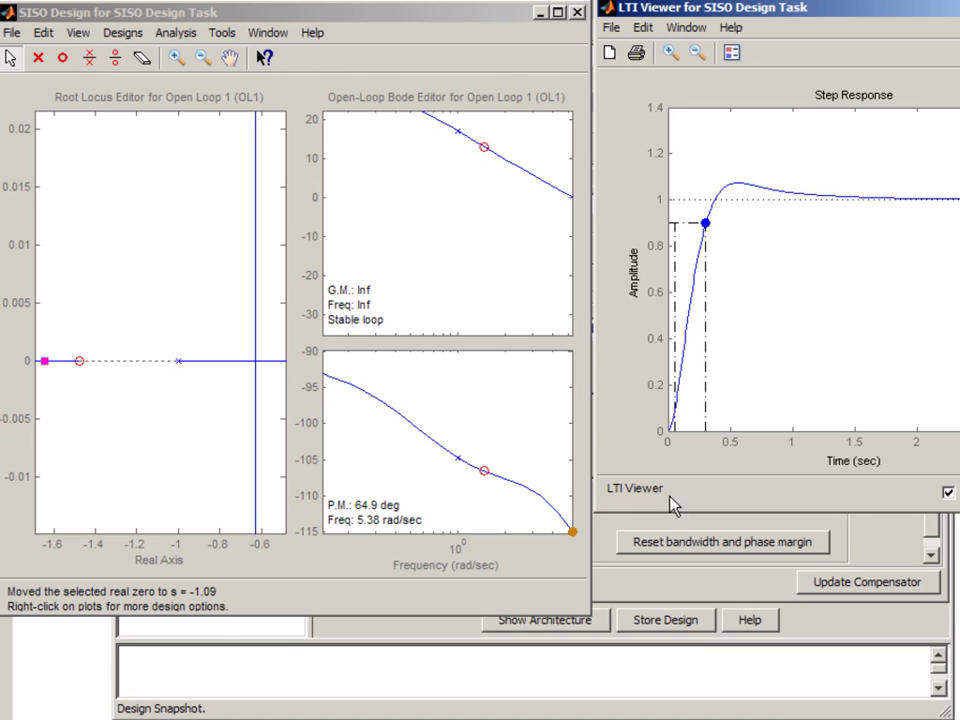
left_click(665, 620)
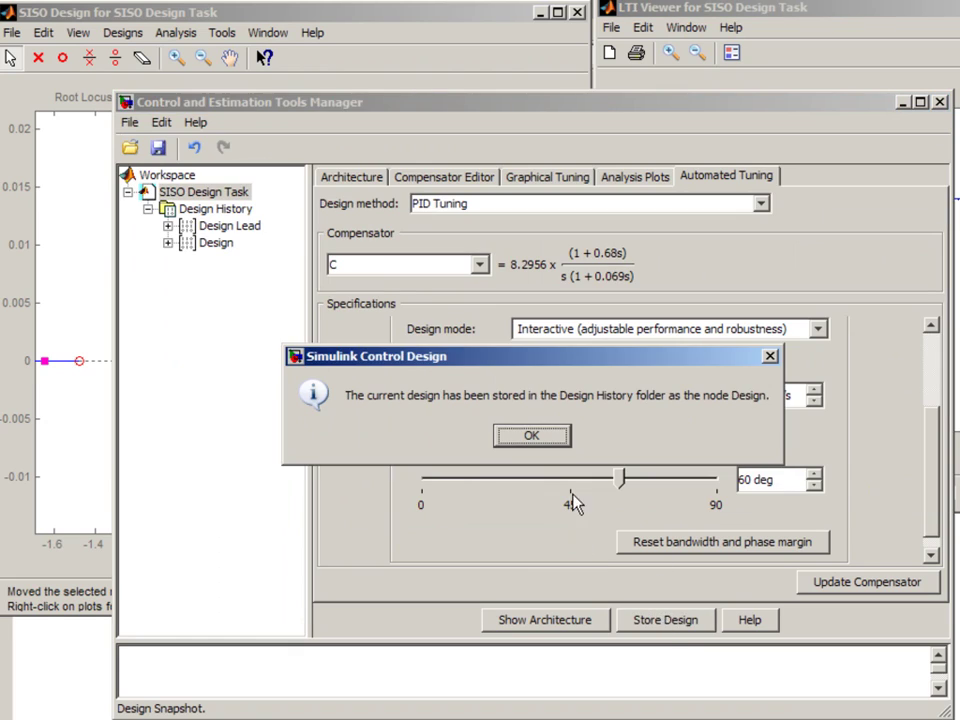
left_click(566, 440)
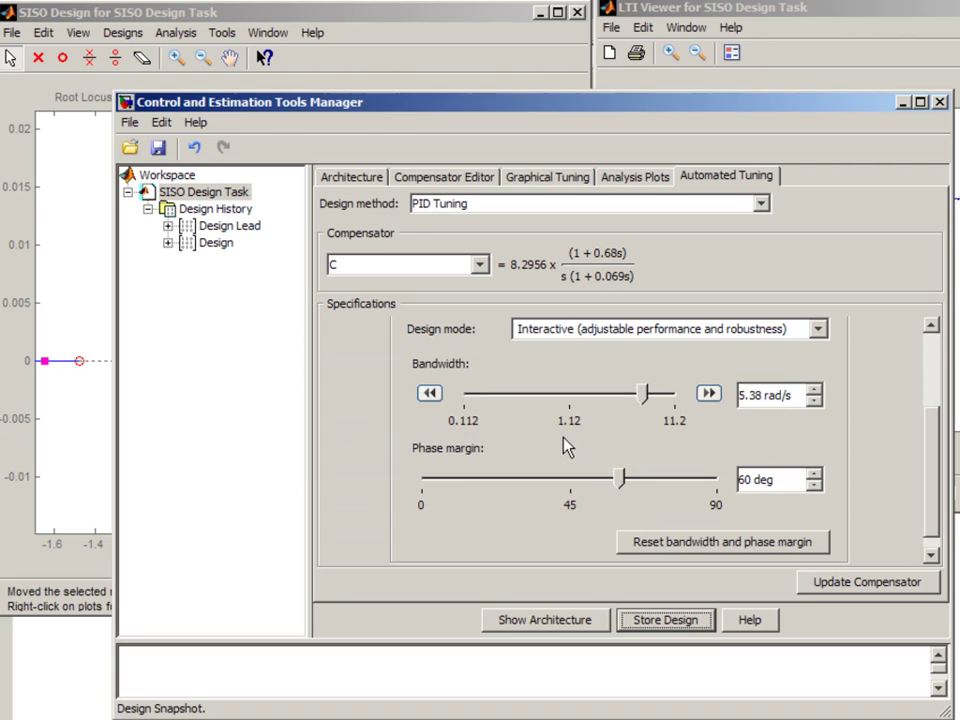
Rename the newly stored Design snapshot to 'Design PID'.
left_click(214, 242)
right_click(221, 244)
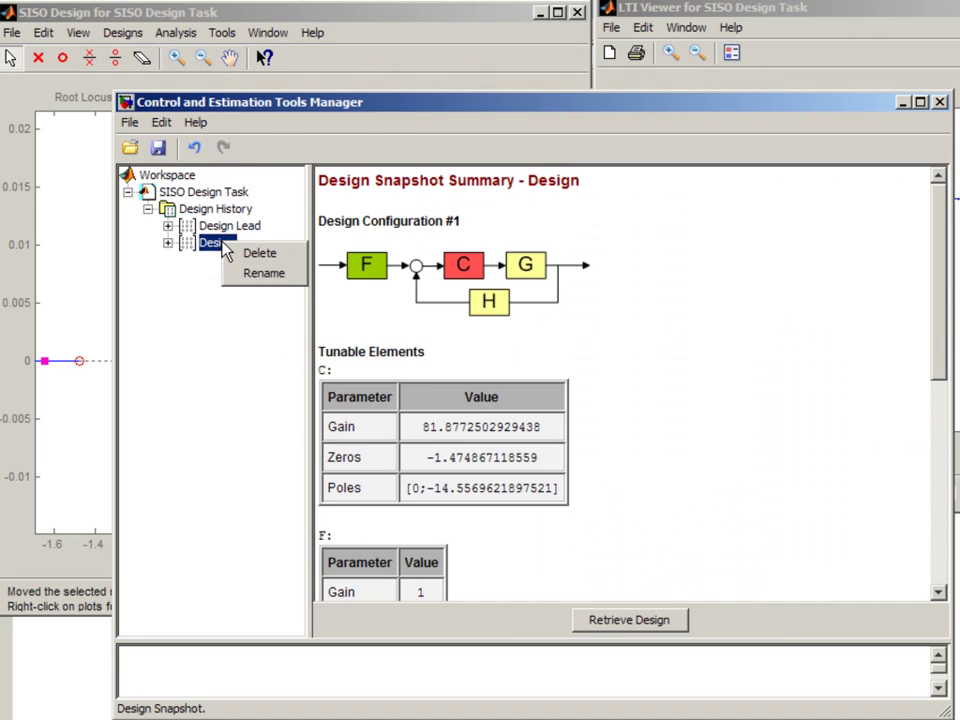
left_click(250, 274)
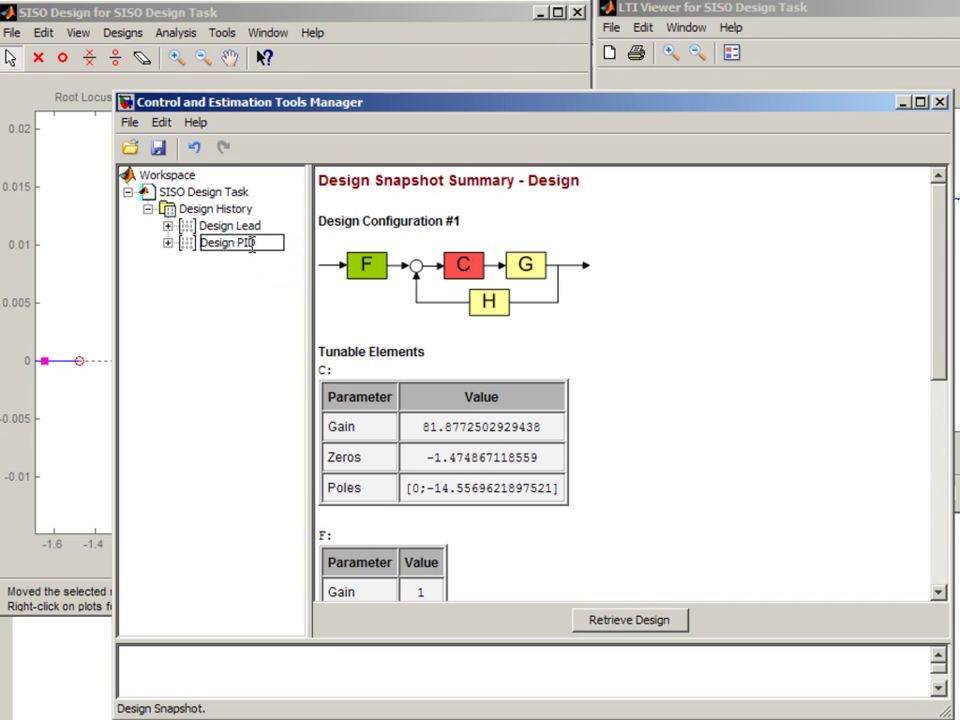
key("Return")
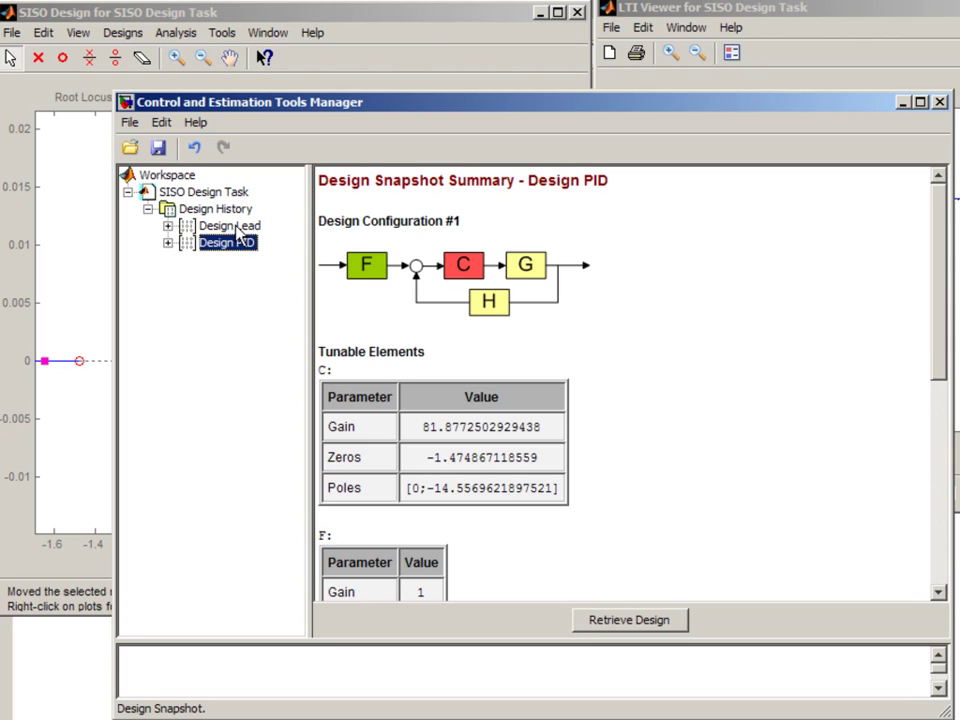
Retrieve the Design Lead compensator and view its design and step-response plots.
left_click(240, 229)
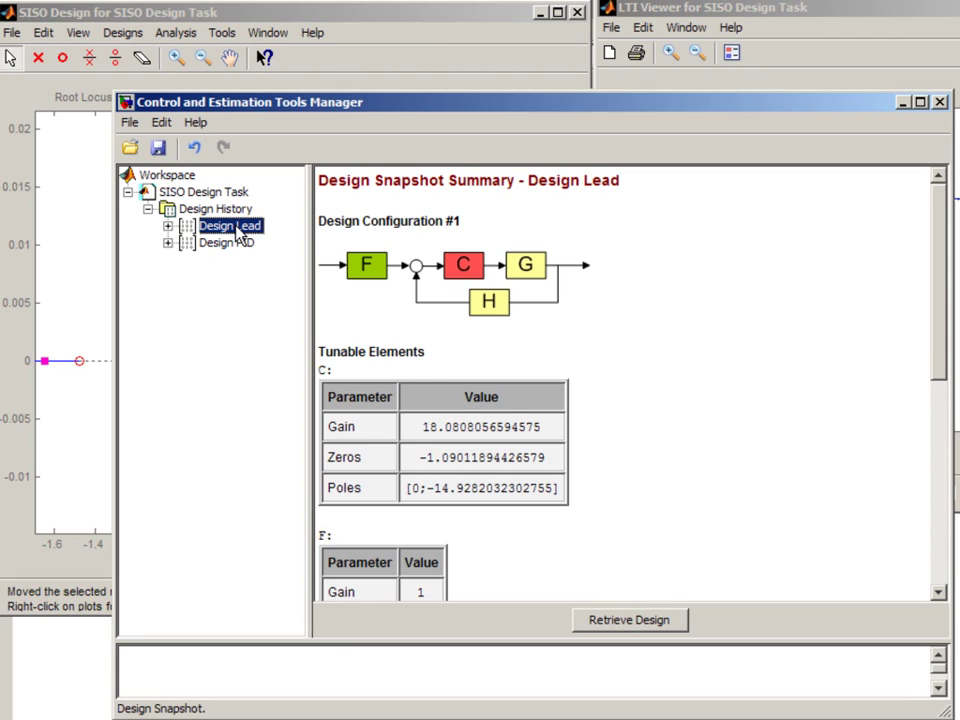
left_click(620, 621)
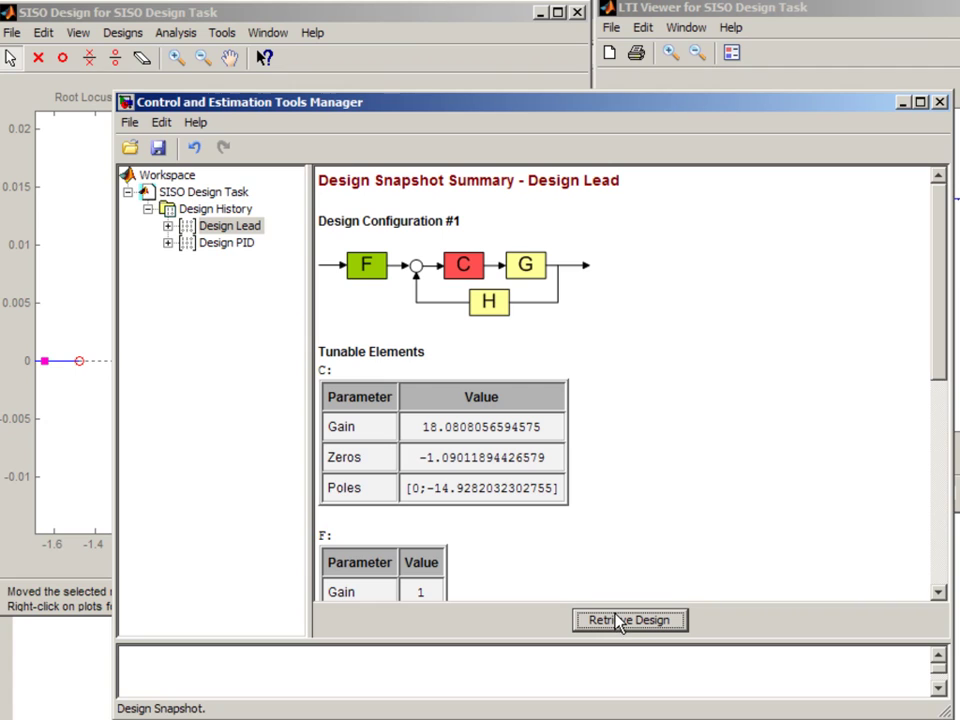
left_click(410, 12)
left_click(712, 10)
Retrieve the Design PID compensator and view its 0.3 s-rise step response.
left_click(793, 630)
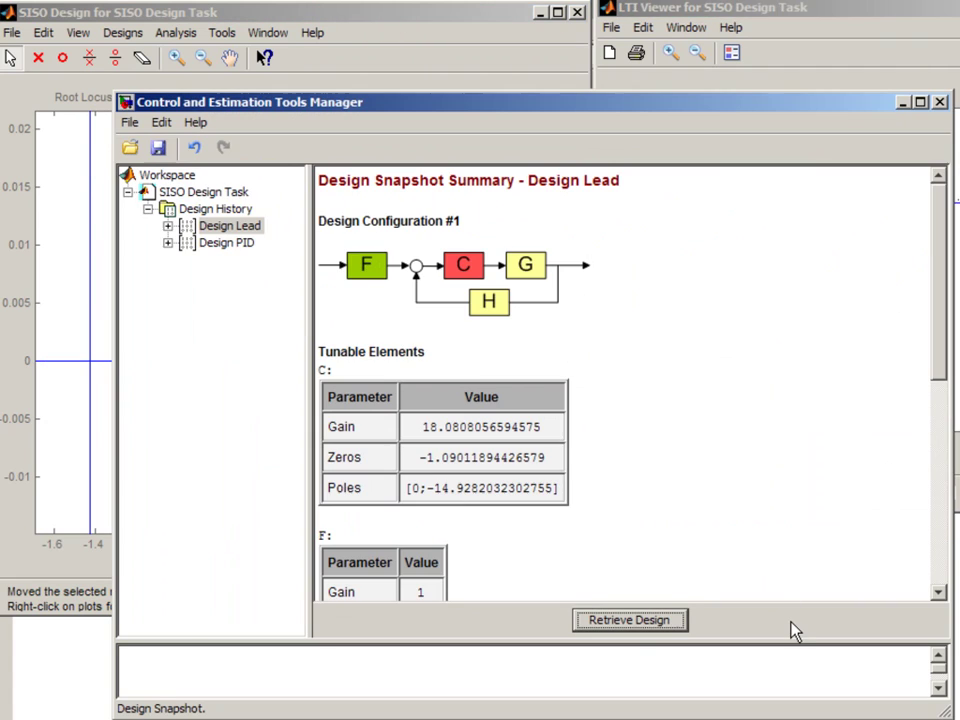
left_click(247, 250)
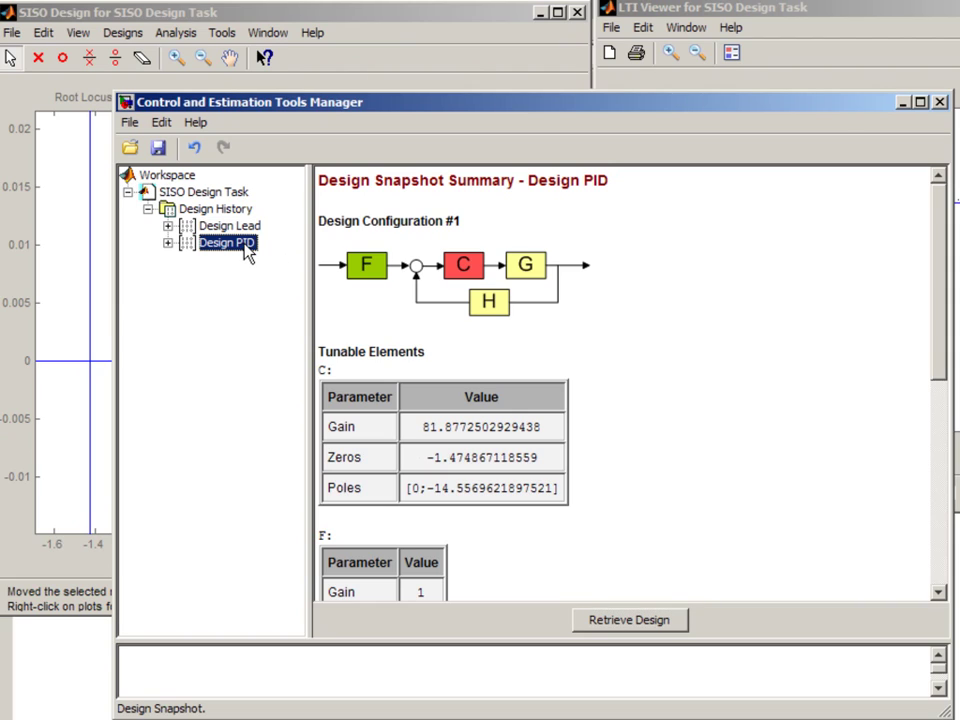
left_click(615, 624)
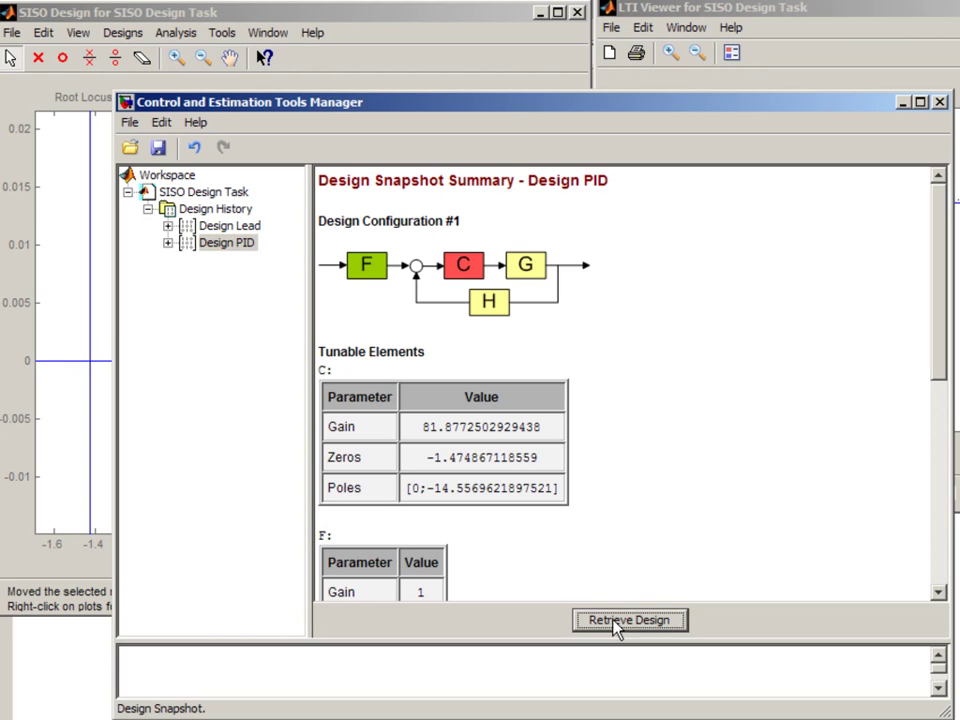
left_click(333, 15)
left_click(760, 17)
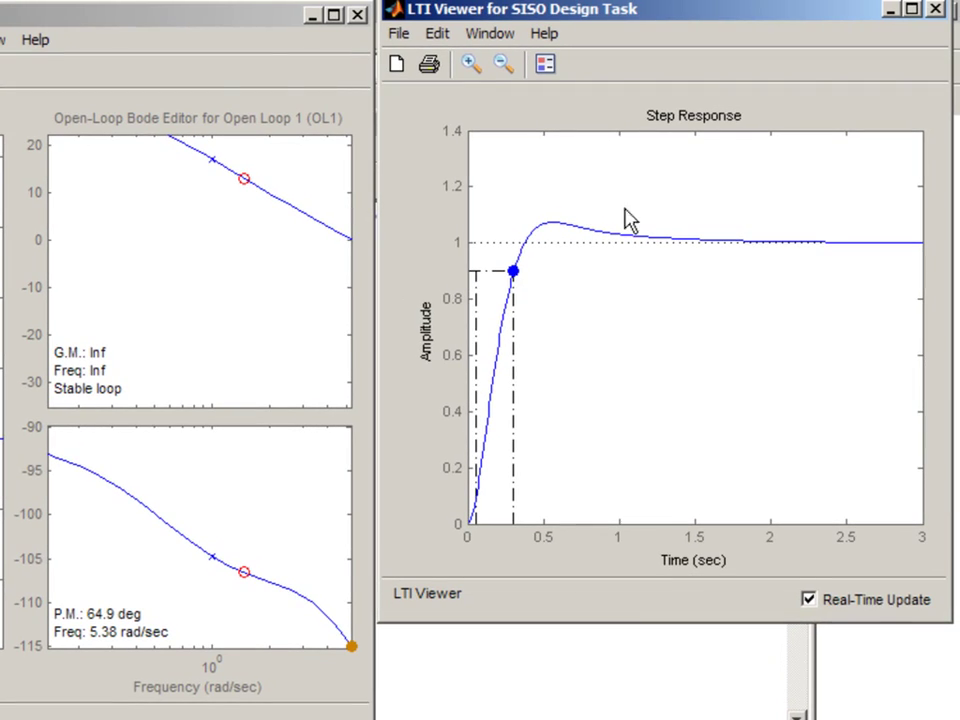
Create a new step-response design requirement with a 0.3 s rise time.
right_click(586, 325)
mouse_move(658, 432)
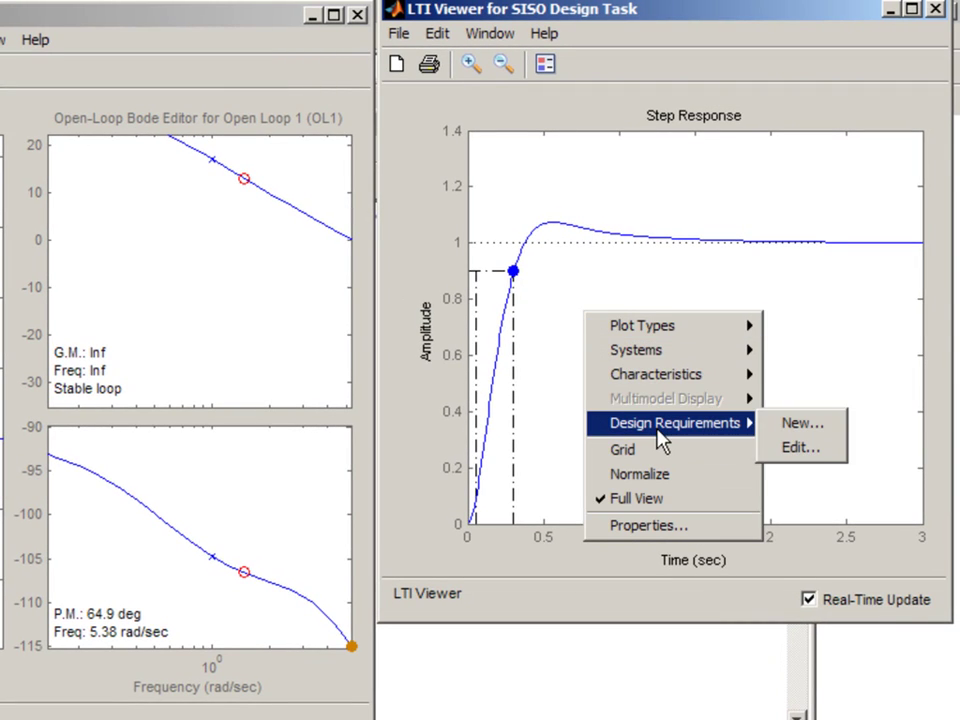
left_click(799, 428)
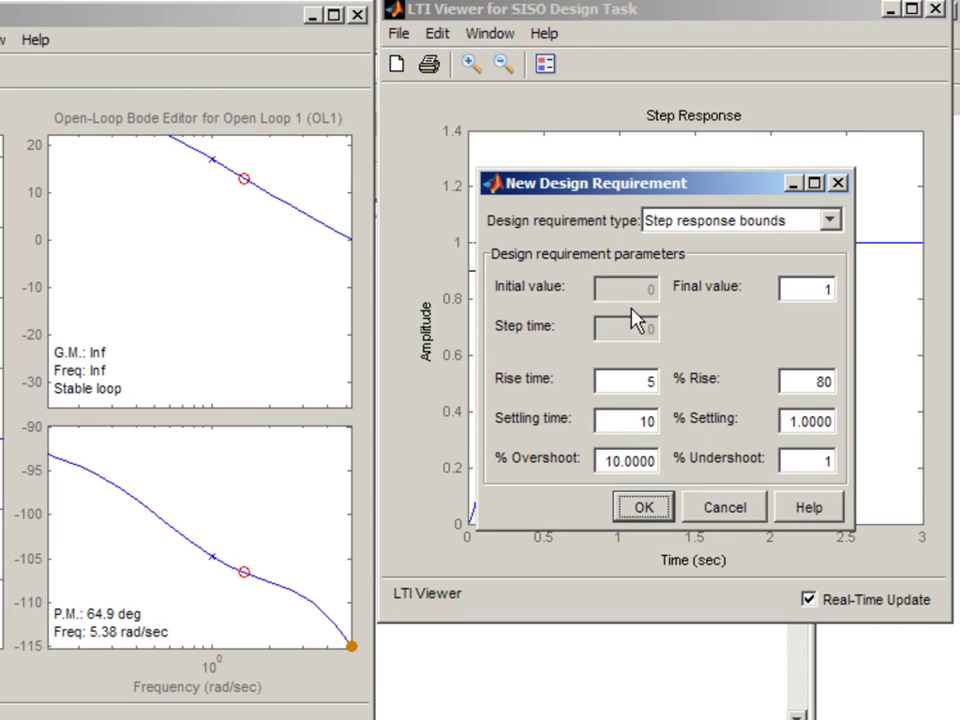
left_click_drag(624, 377, 676, 378)
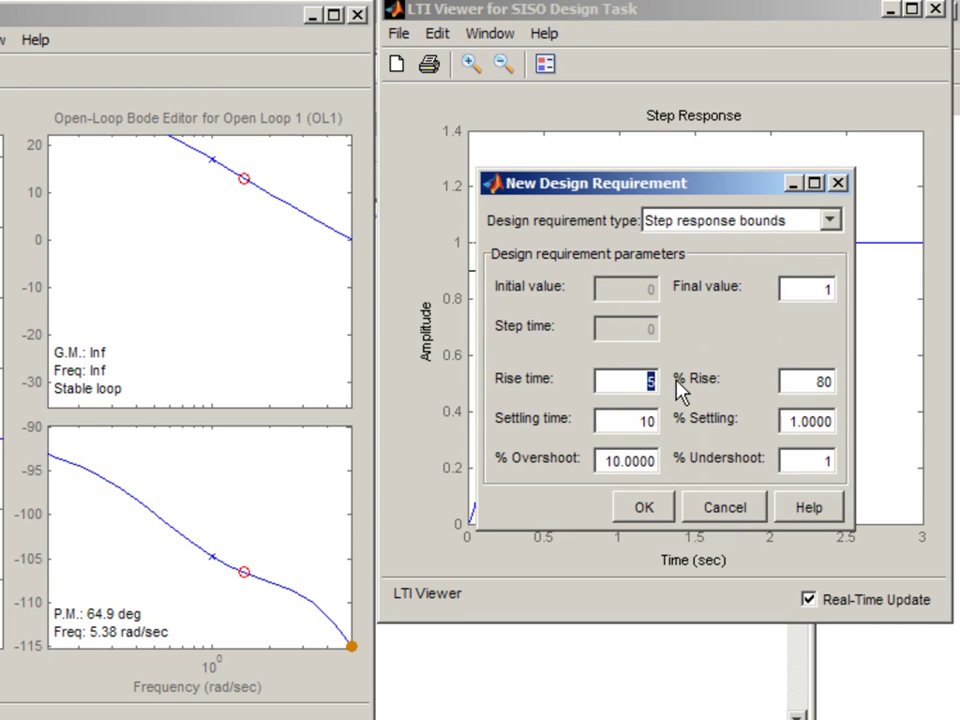
type("0.3")
Set settling time to 2 s, overshoot to 5% and % rise to 90.
double_click(650, 418)
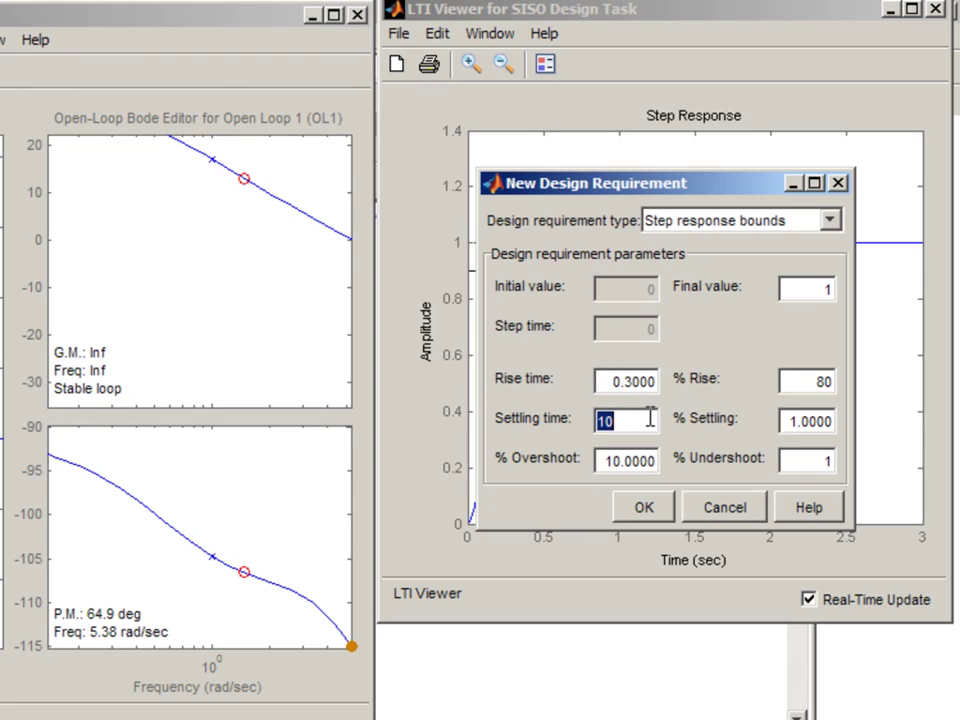
type("2")
double_click(648, 462)
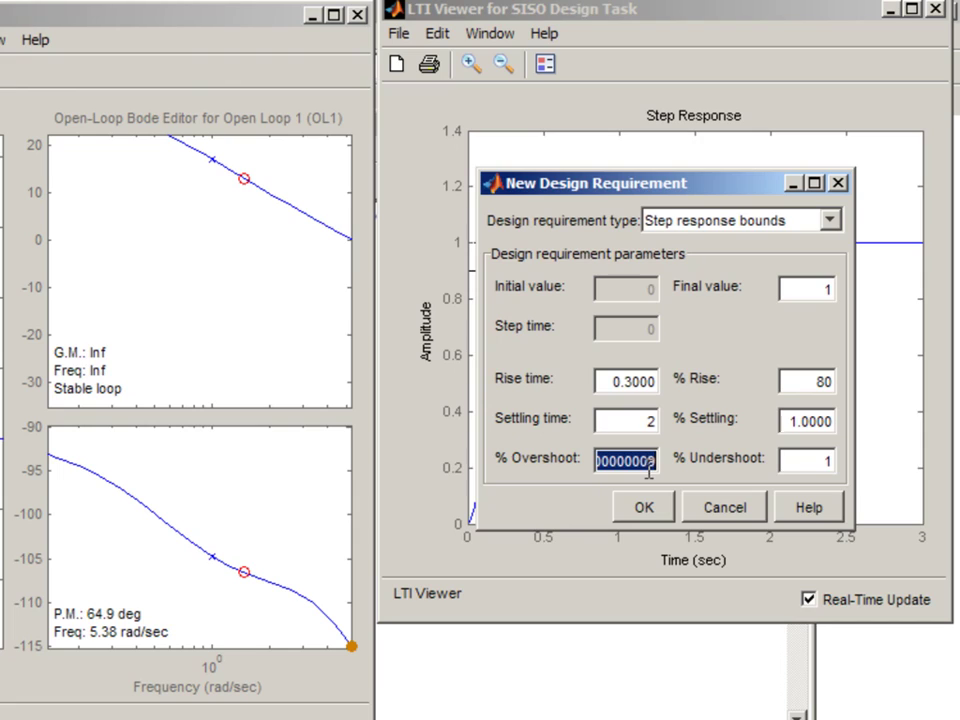
type("5")
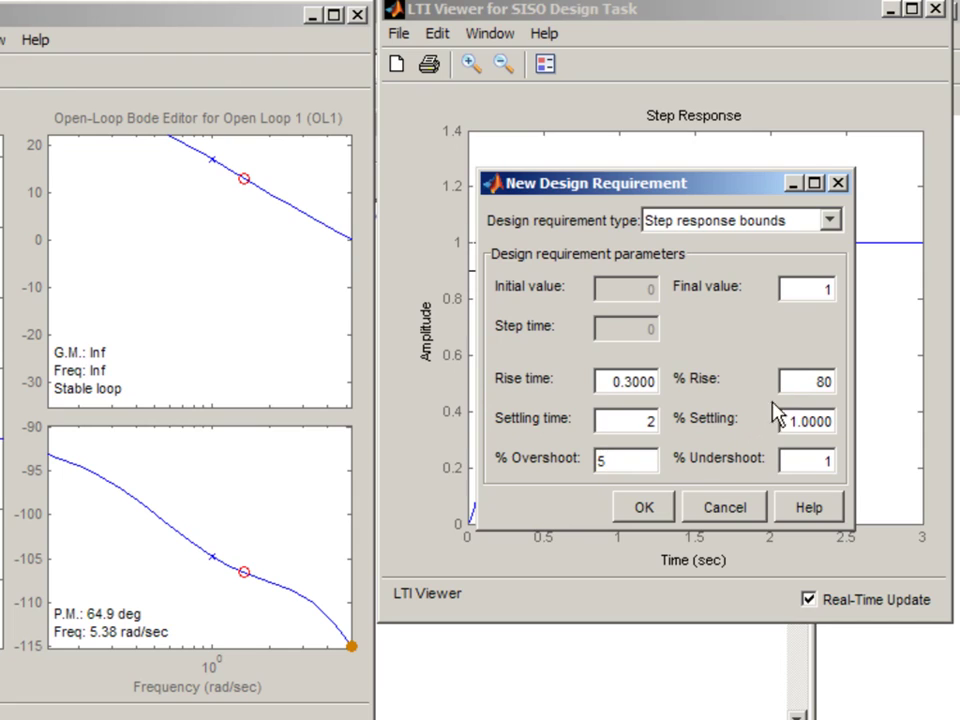
double_click(806, 380)
type("90")
double_click(818, 469)
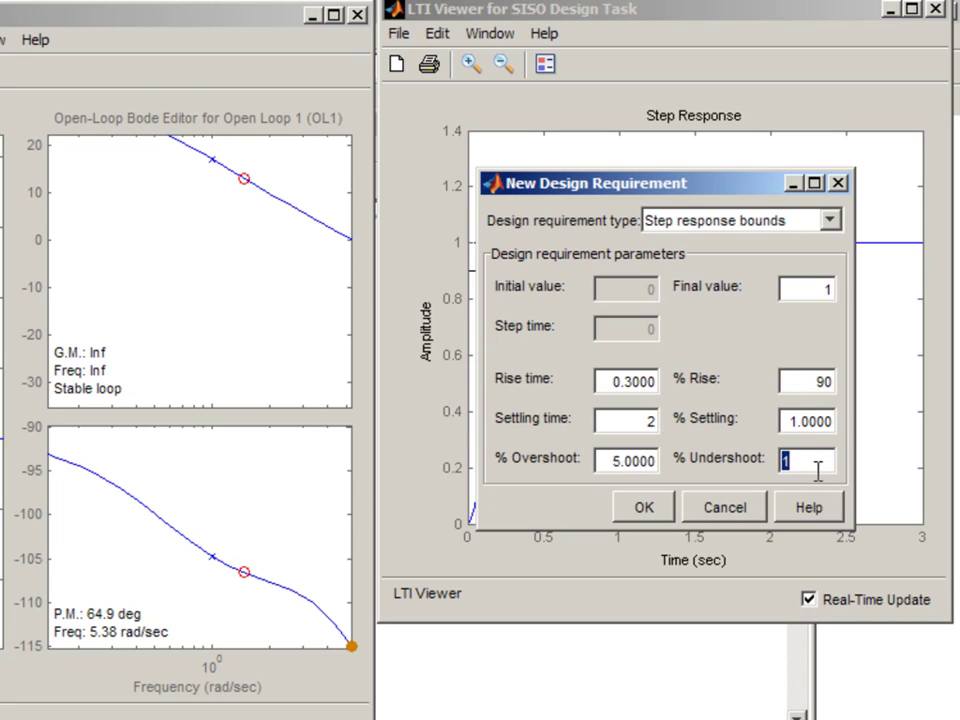
Set undershoot to 0, apply the requirement, and move the lower rise bound up-left.
type("0")
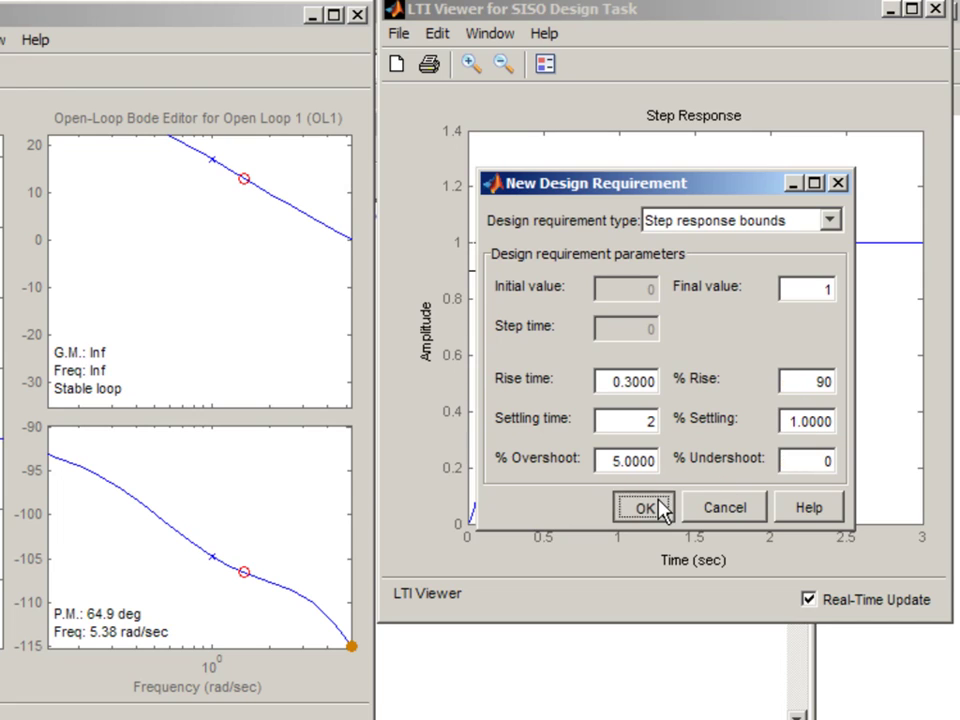
left_click(662, 508)
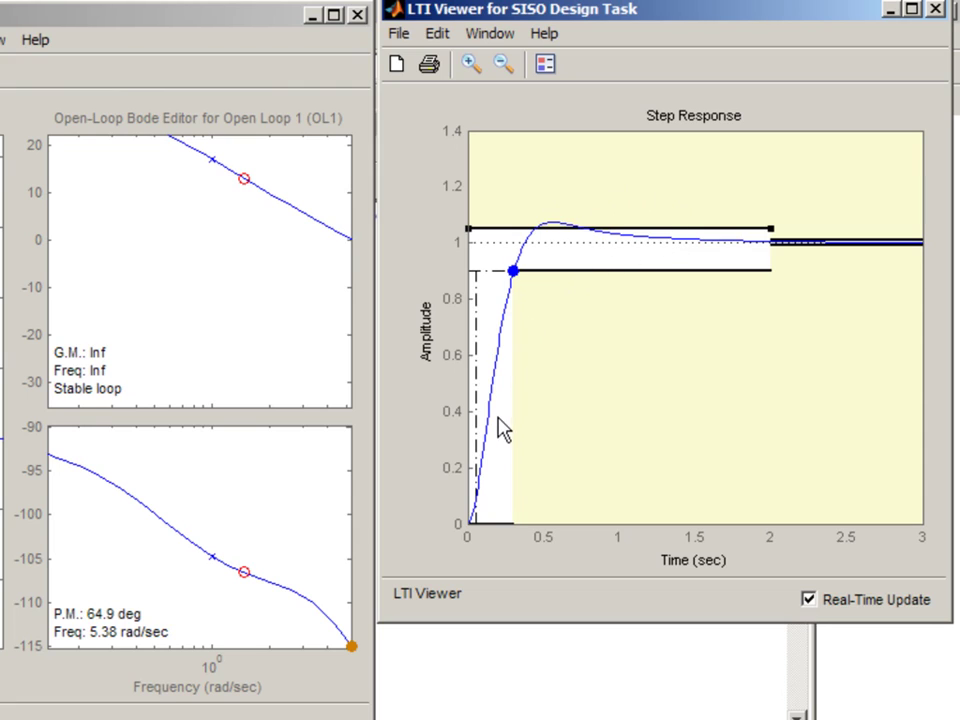
left_click(728, 270)
left_click_drag(728, 270, 709, 259)
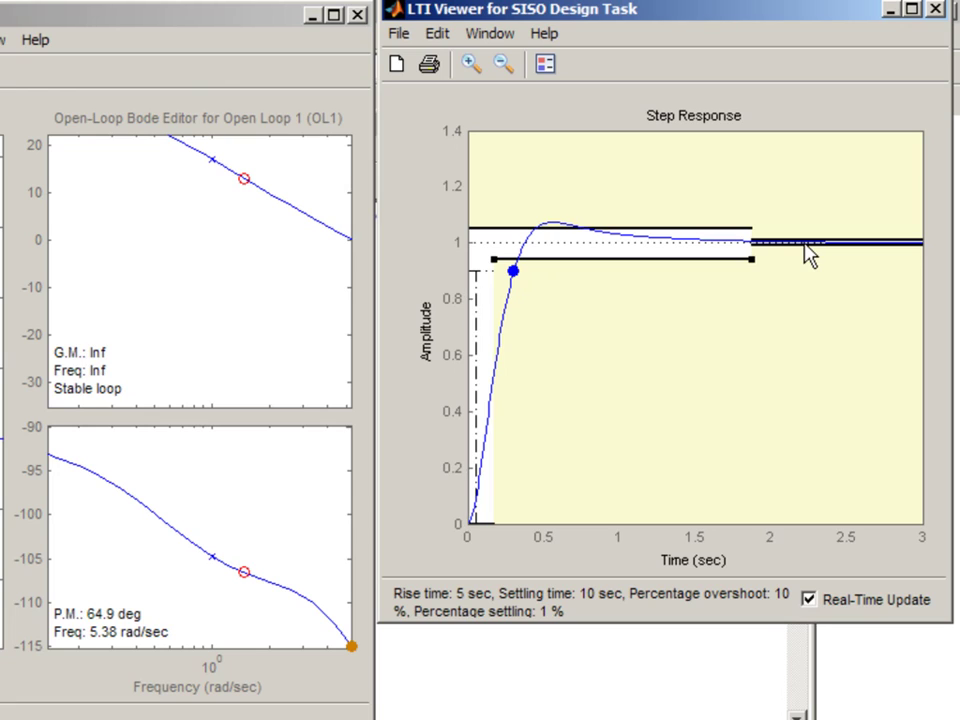
Lower the upper overshoot bound to about 3.63%, giving 1.87 s settling time.
left_click_drag(772, 243, 765, 243)
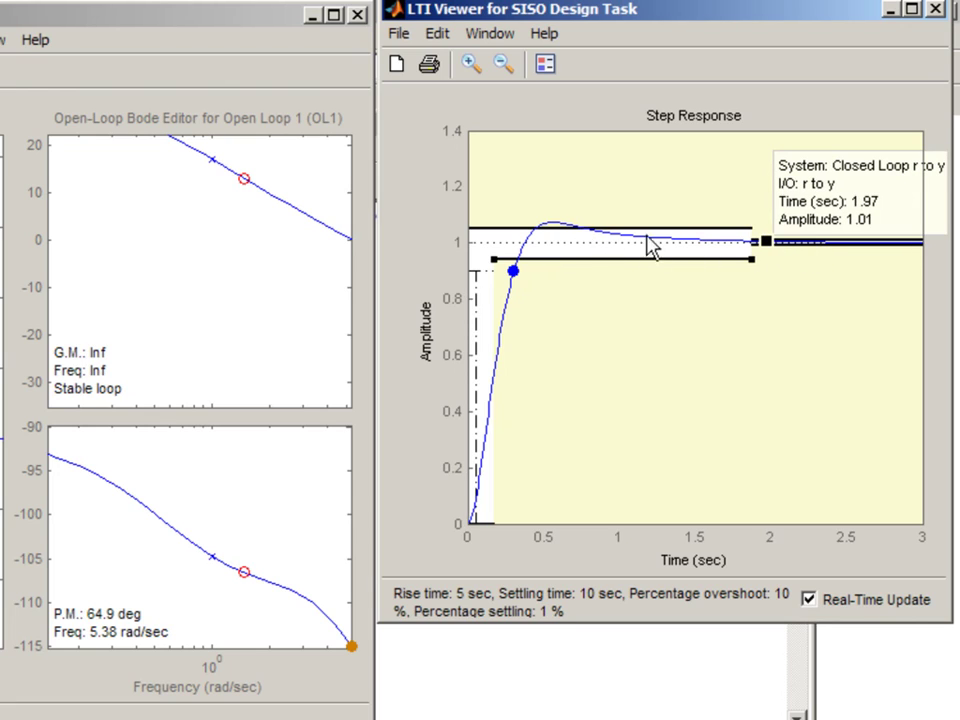
left_click(522, 228)
left_click_drag(522, 228, 524, 232)
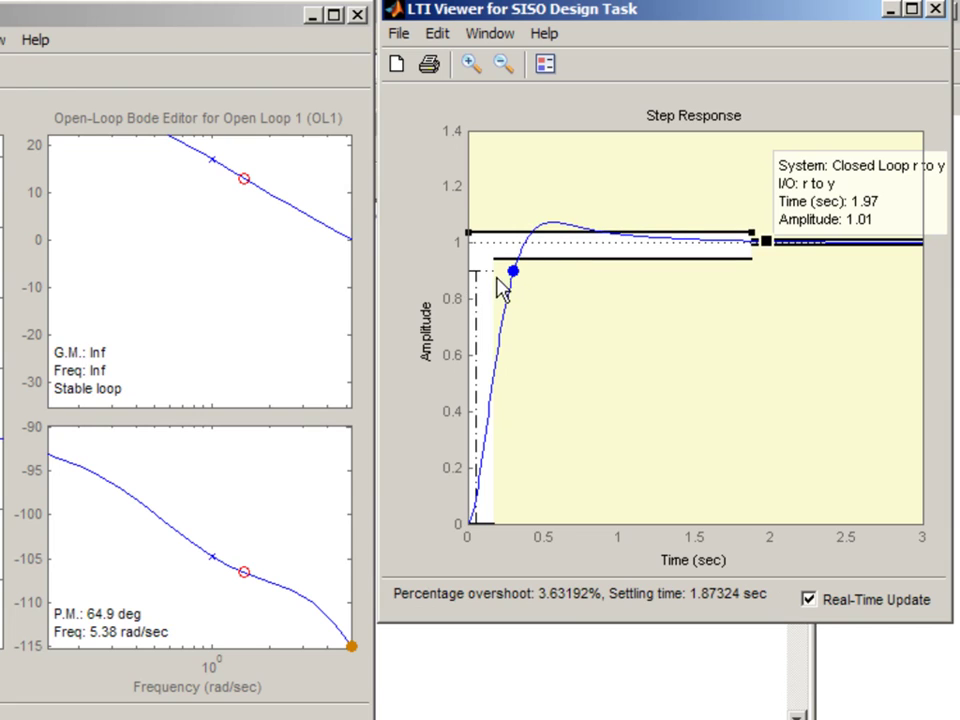
Show the full Bode view and adjust loop gain for 59.6° phase margin at 7.34 rad/s.
right_click(139, 211)
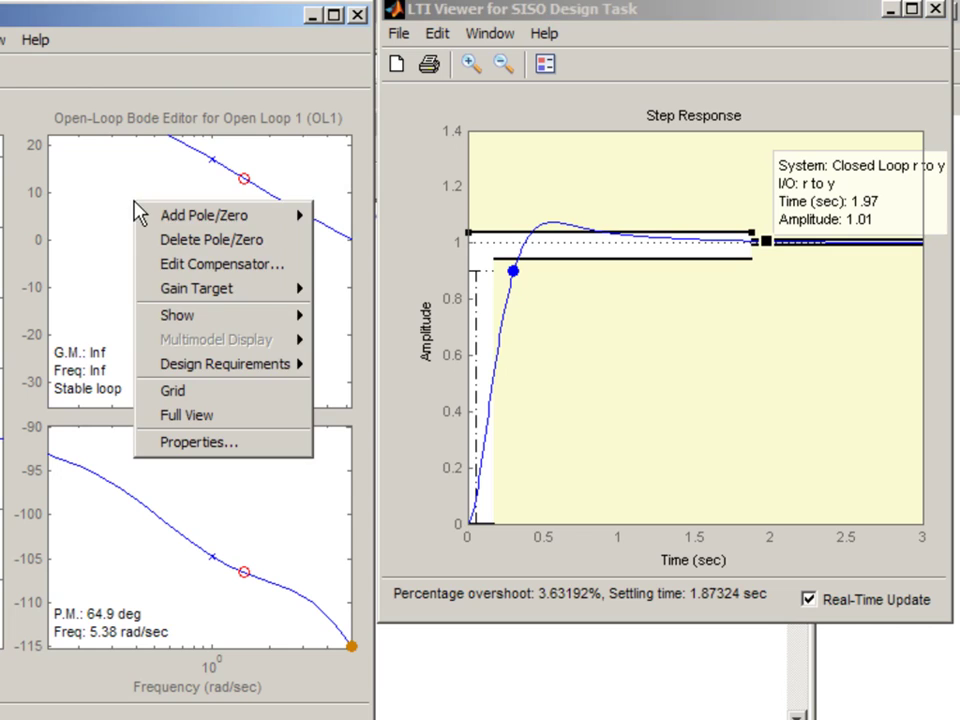
left_click(186, 415)
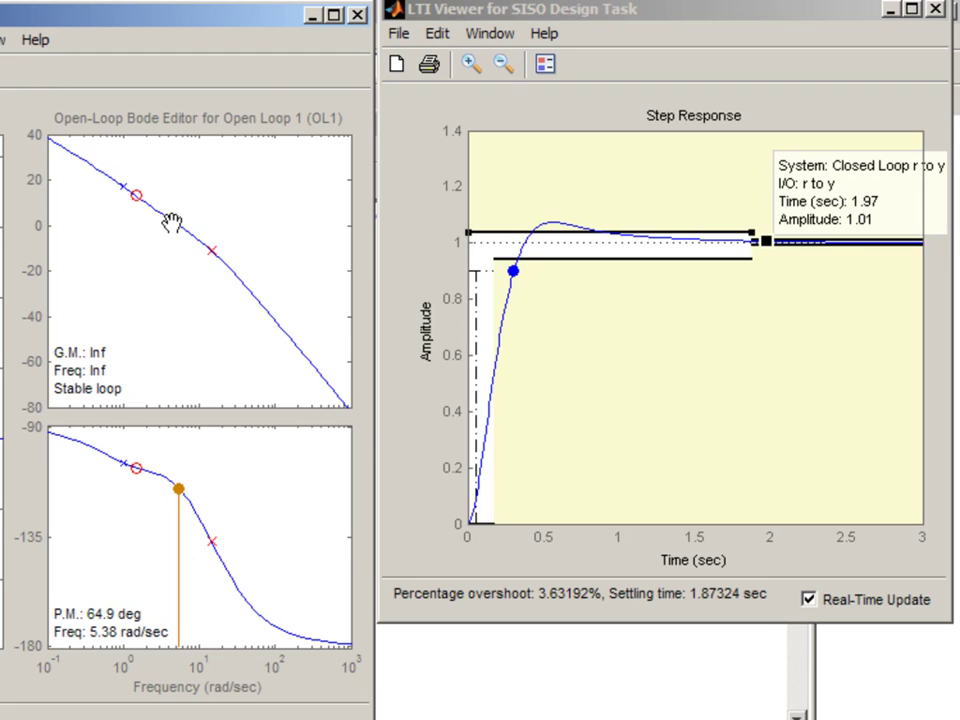
mouse_move(171, 216)
left_mouse_down()
mouse_move(169, 240)
mouse_move(170, 219)
left_mouse_up()
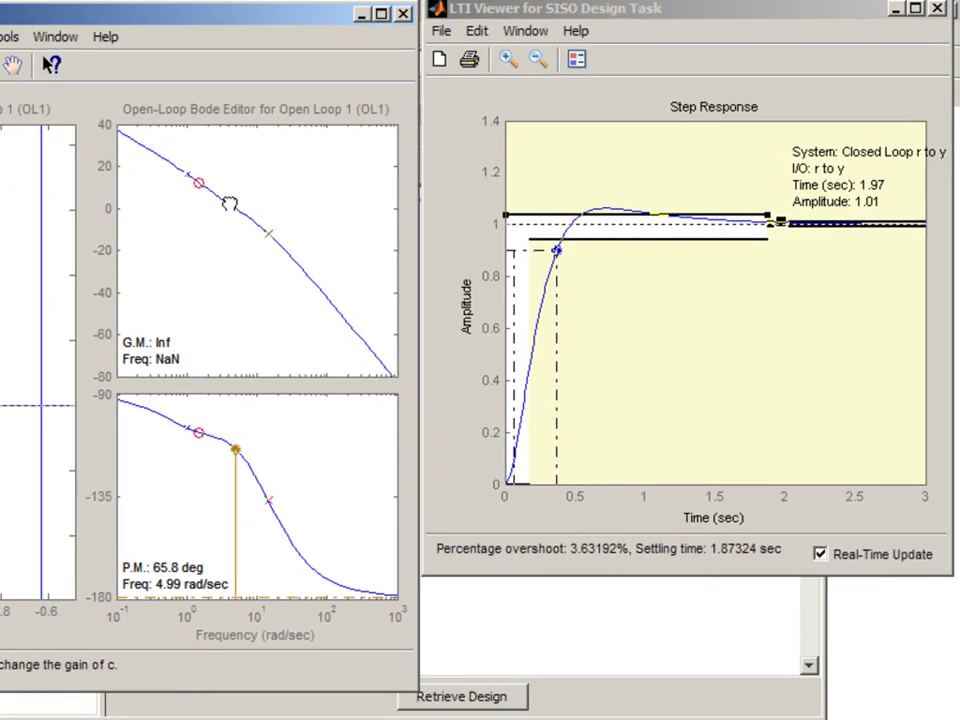
mouse_move(229, 203)
left_mouse_down()
mouse_move(241, 198)
mouse_move(232, 198)
left_mouse_up()
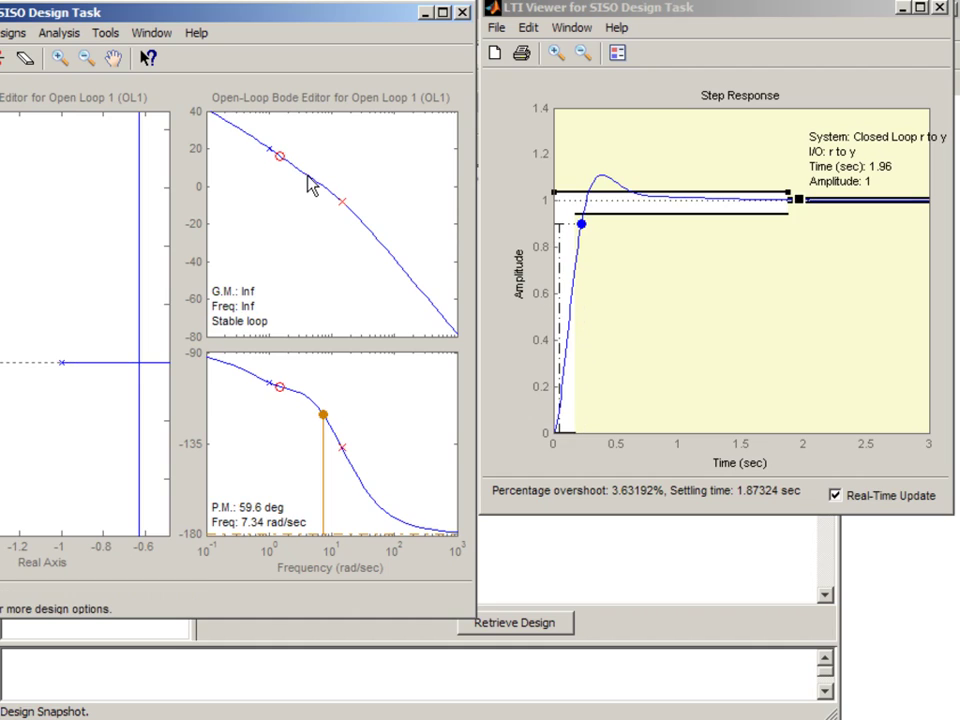
Choose Optimization Based Tuning for the design task and launch response optimization.
left_click(630, 634)
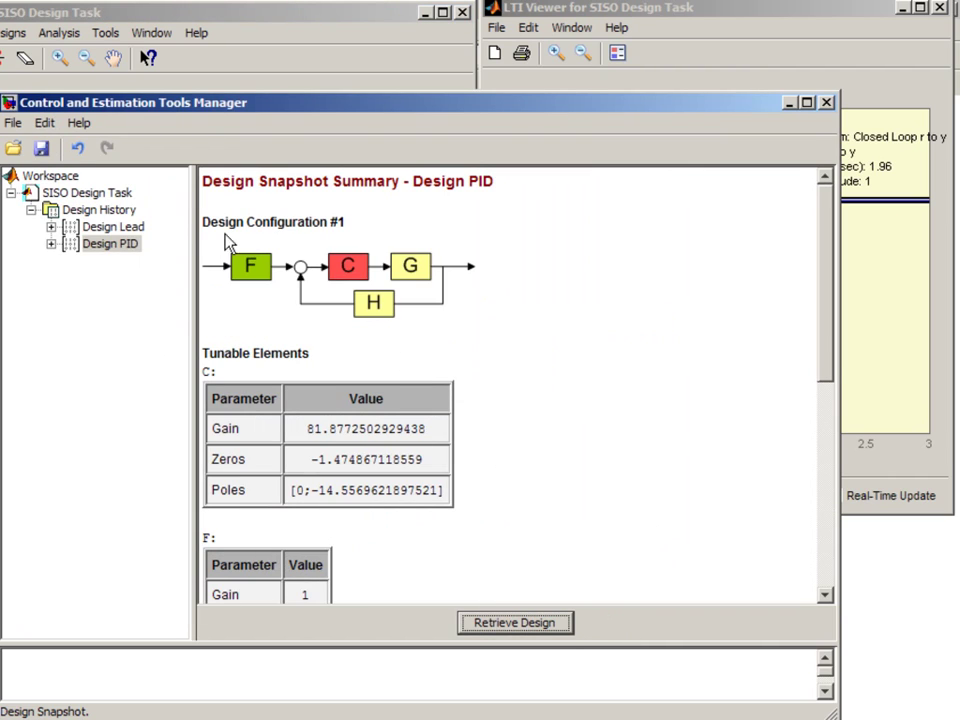
left_click(100, 193)
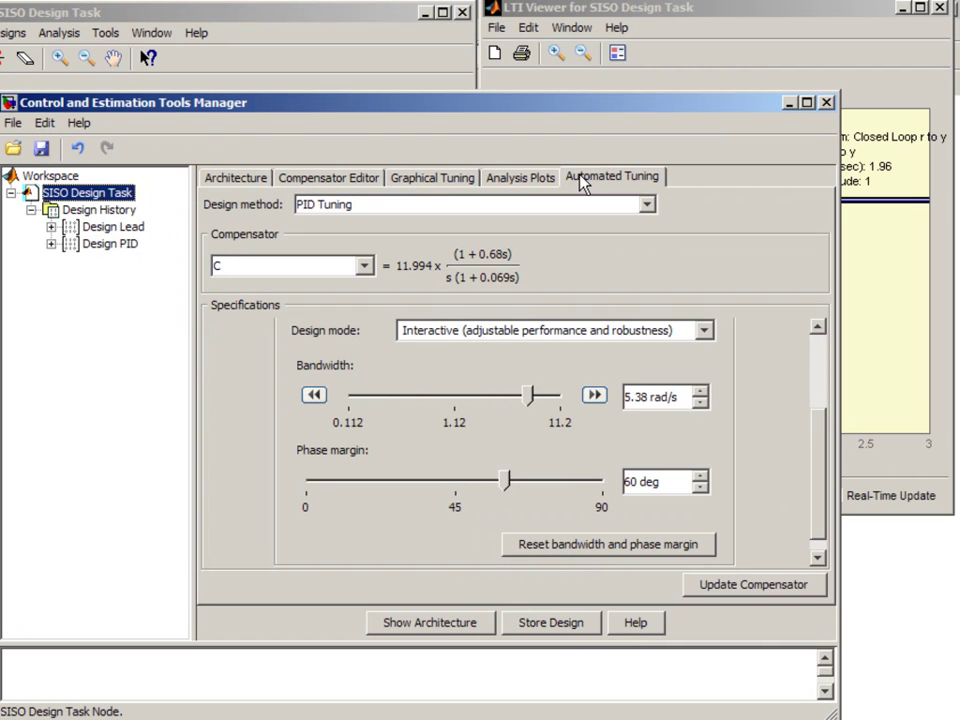
left_click(646, 204)
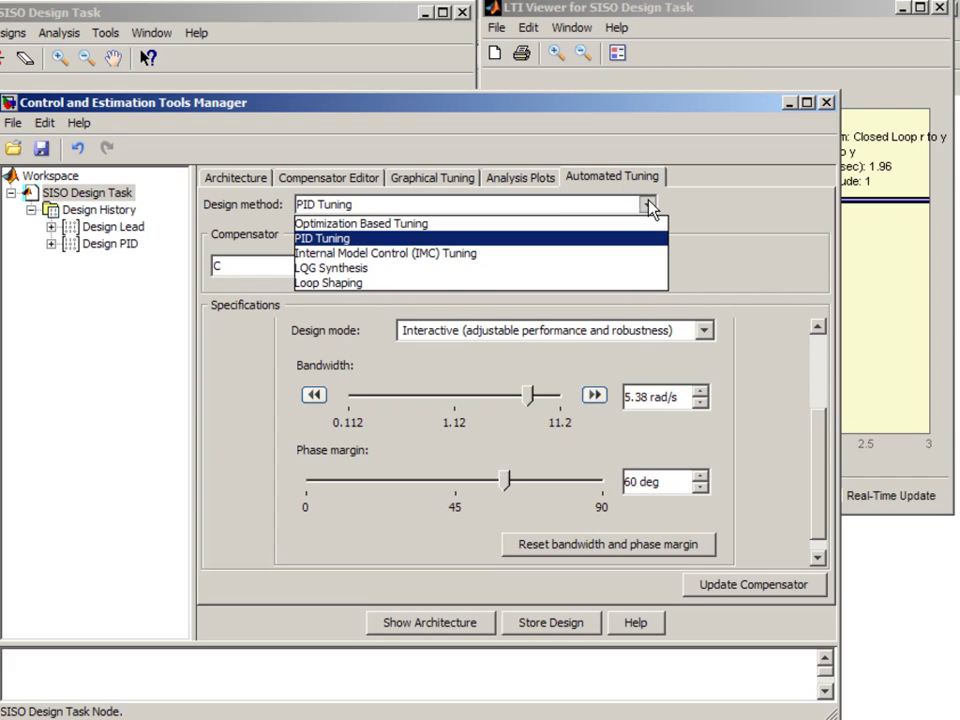
left_click(460, 223)
left_click(702, 580)
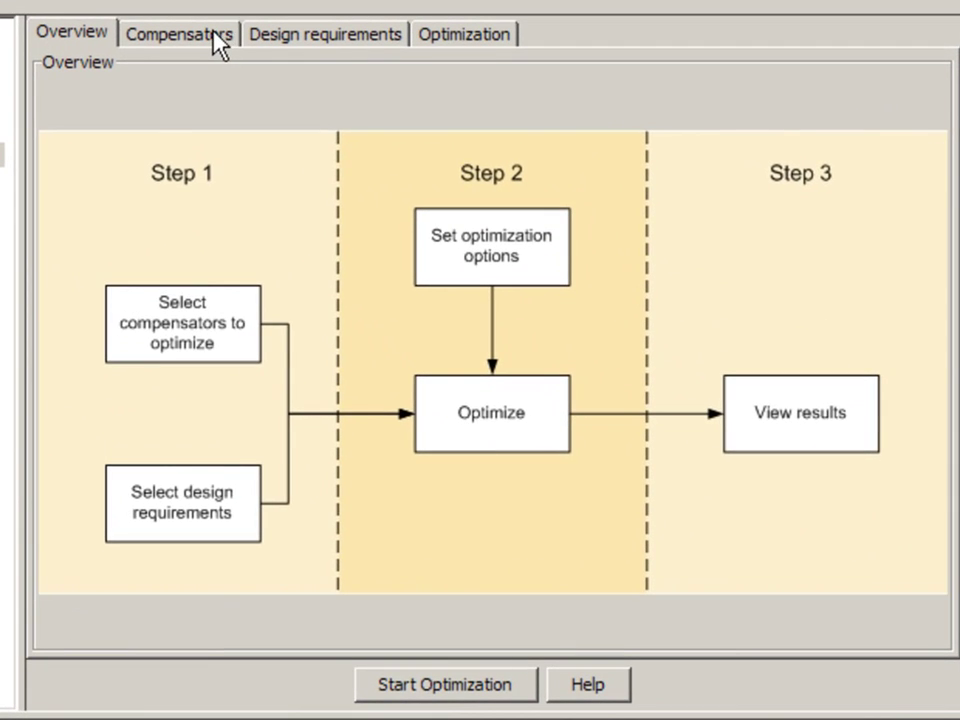
Mark C's gain, zero and pole for tuning and review the step-response requirement.
left_click(218, 42)
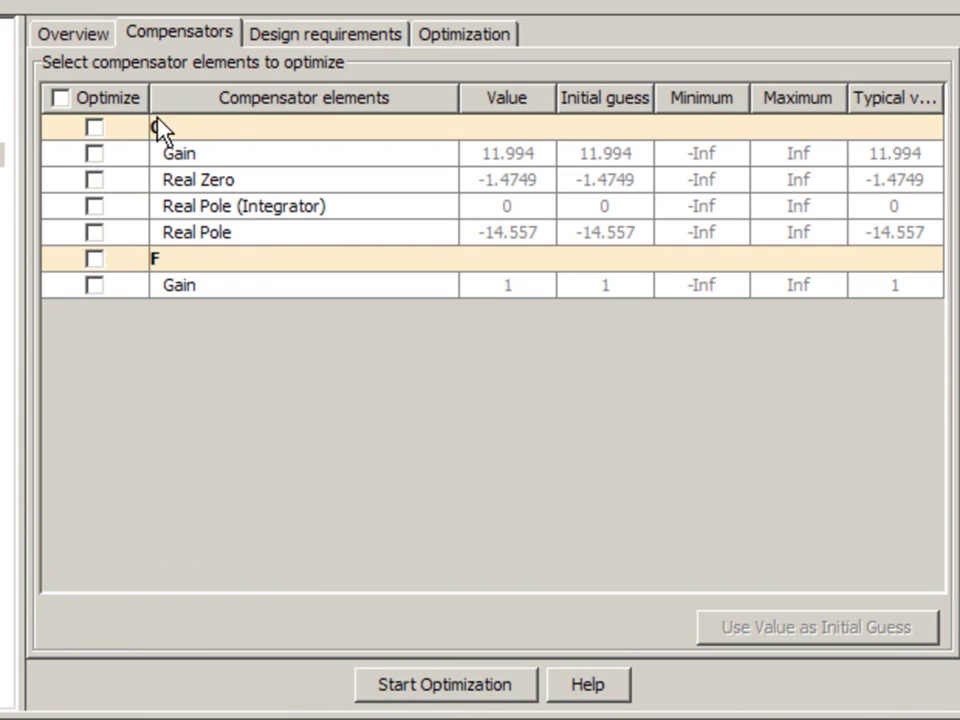
left_click(95, 128)
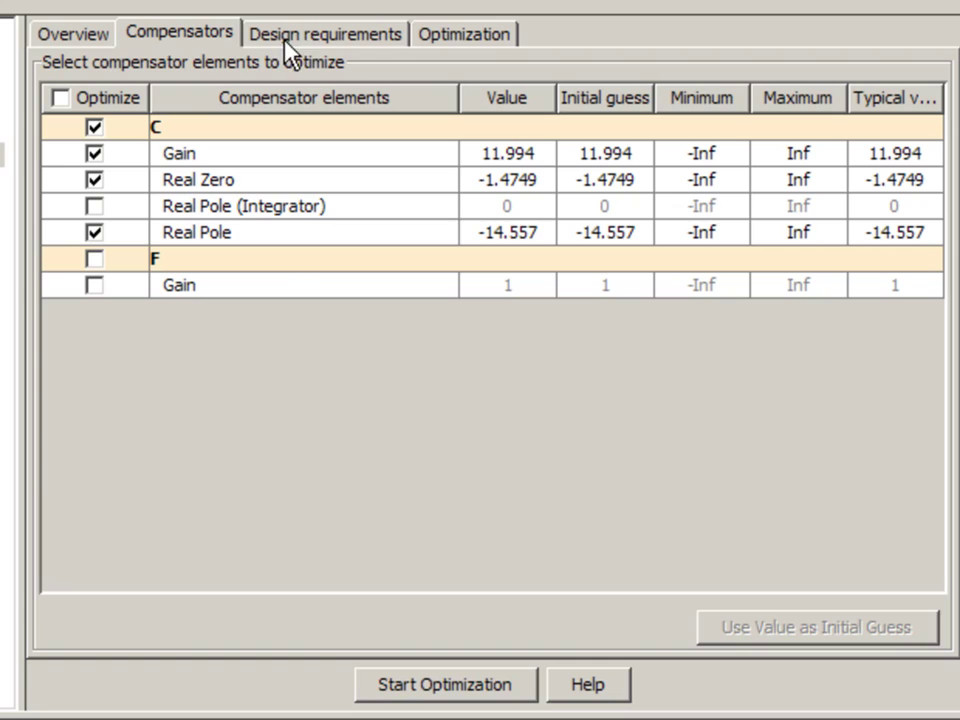
left_click(323, 34)
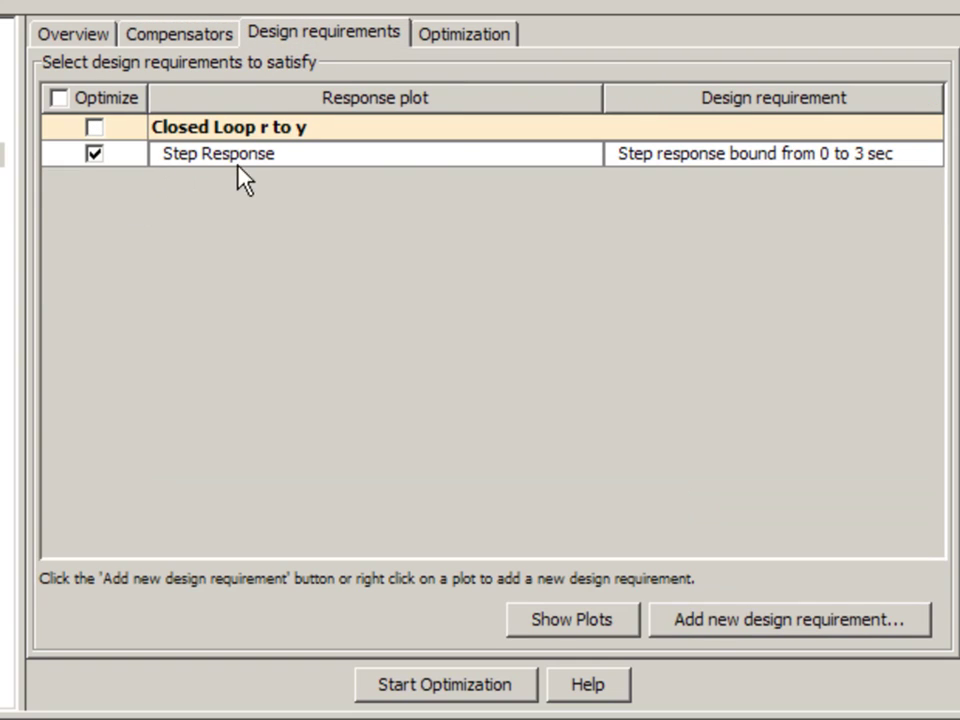
left_click(466, 35)
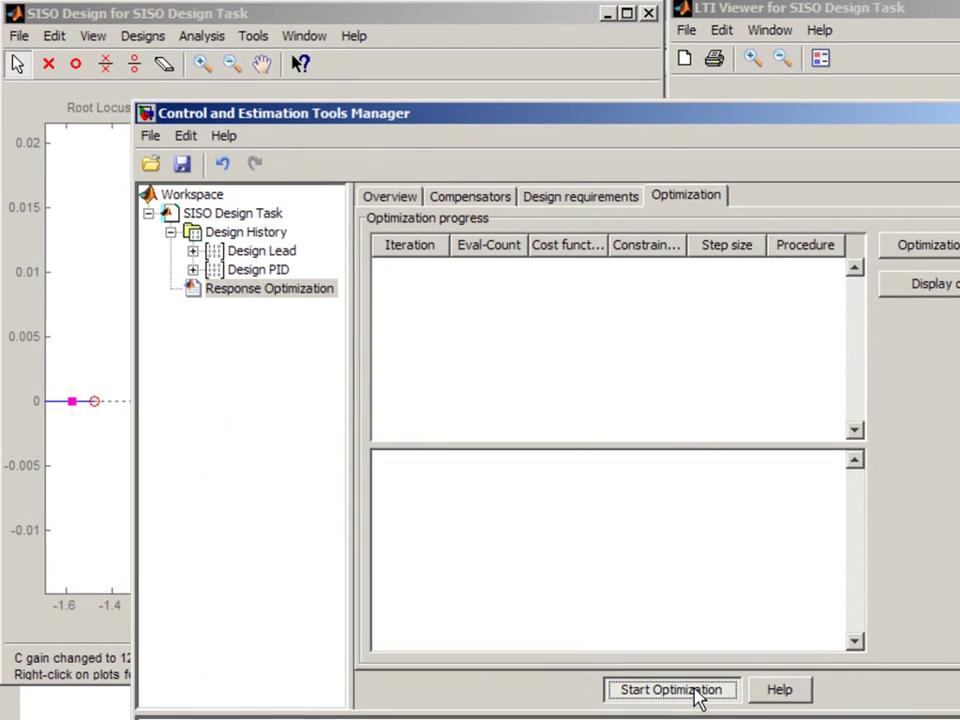
Run the optimization to completion in 5 iterations, keeping the response inside the bounds.
left_click(478, 686)
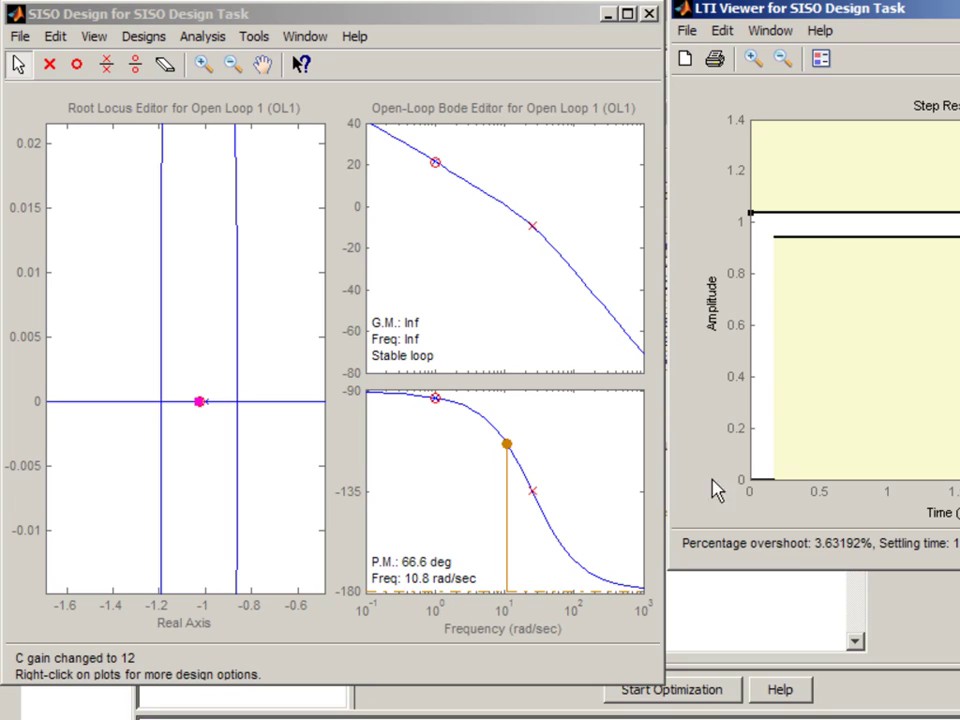
left_click(906, 690)
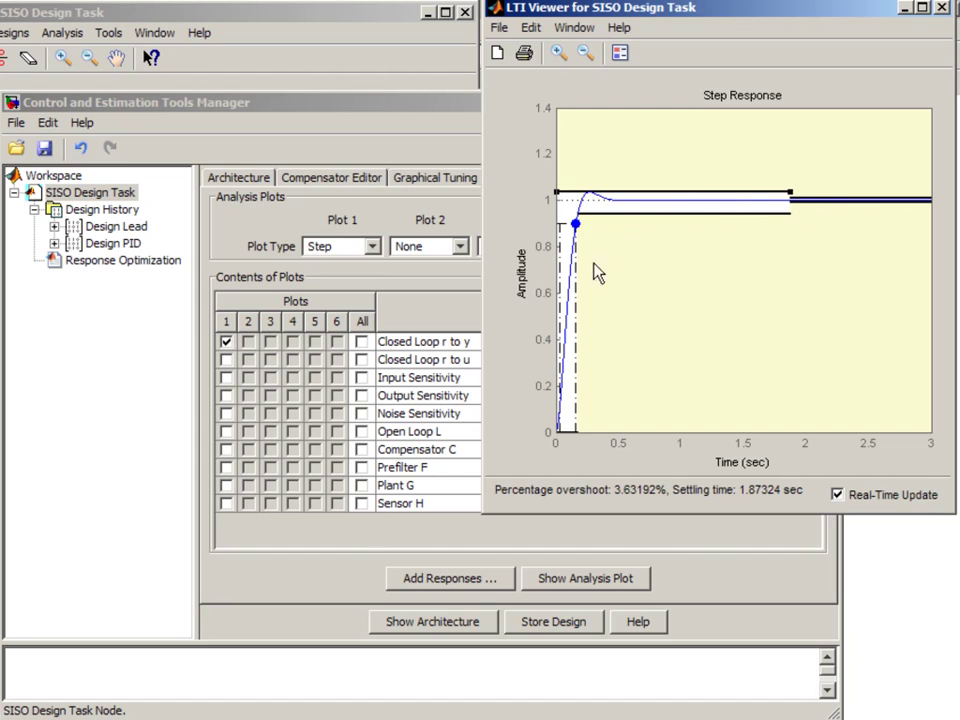
Store the optimized compensator as a new snapshot in the design history.
left_click(523, 630)
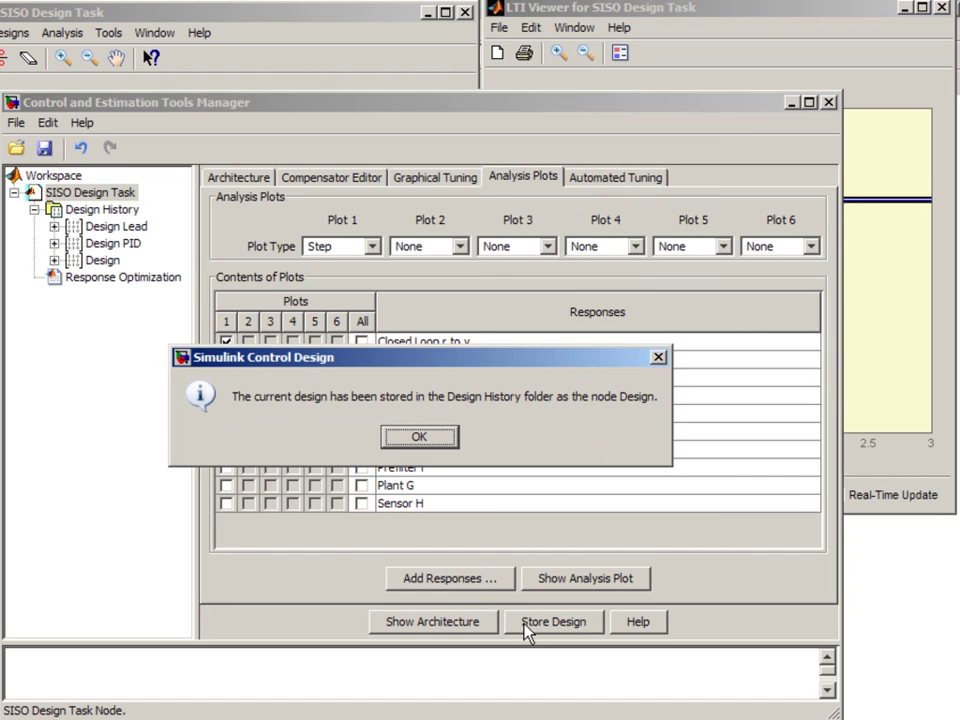
left_click(420, 438)
left_click(116, 261)
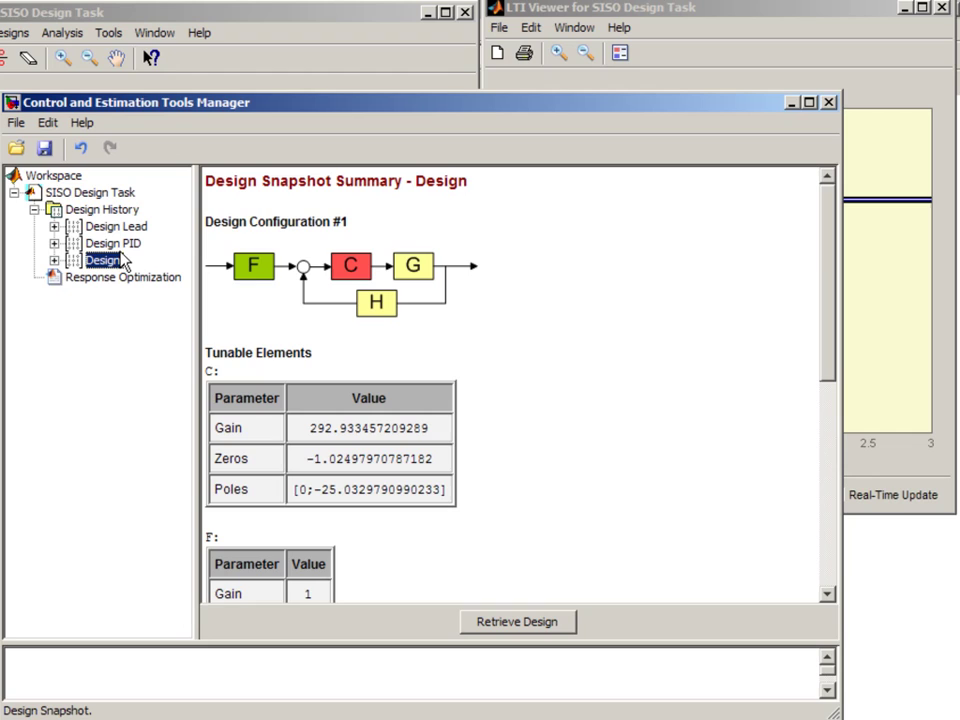
Rename the new snapshot to 'Design Automated'.
right_click(122, 266)
left_click(158, 287)
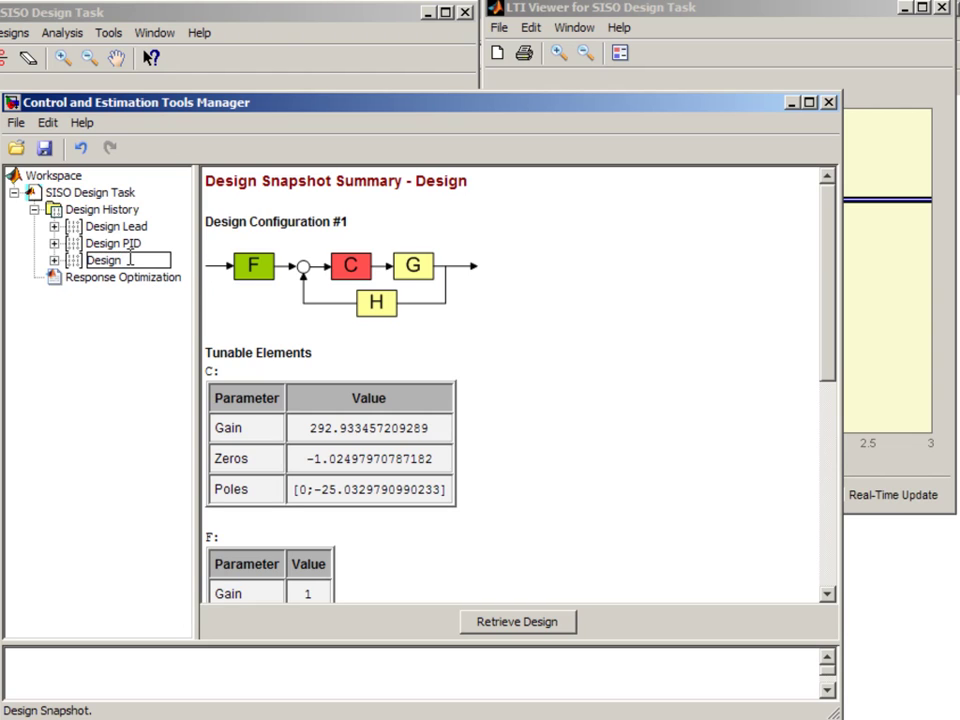
type("Automated")
key("Return")
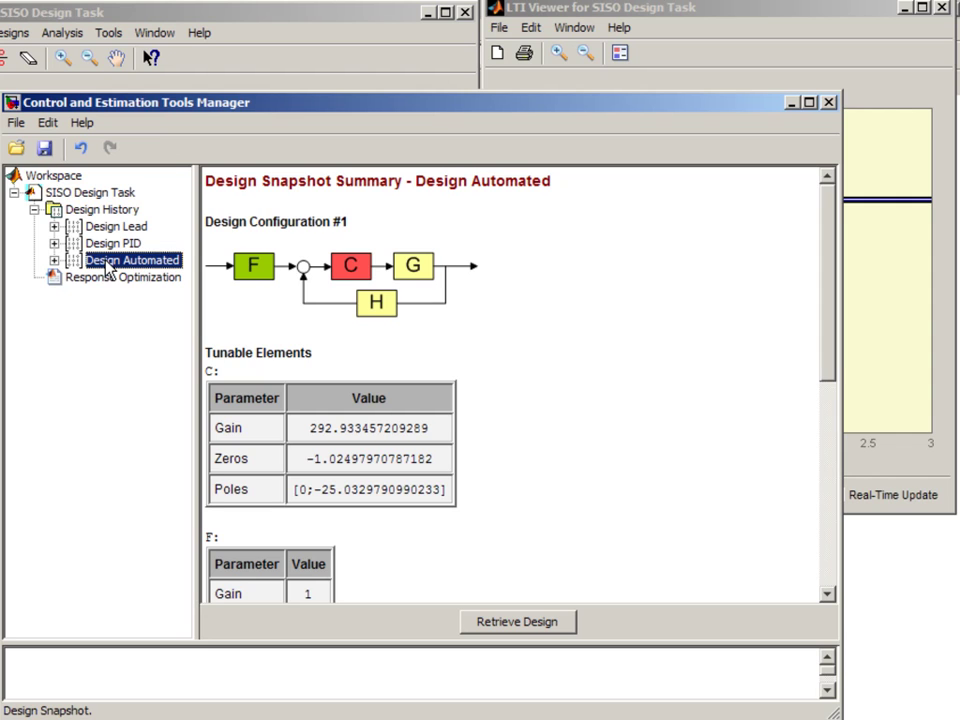
Export compensator C from the SISO Design Tool to the MATLAB workspace.
left_click(16, 123)
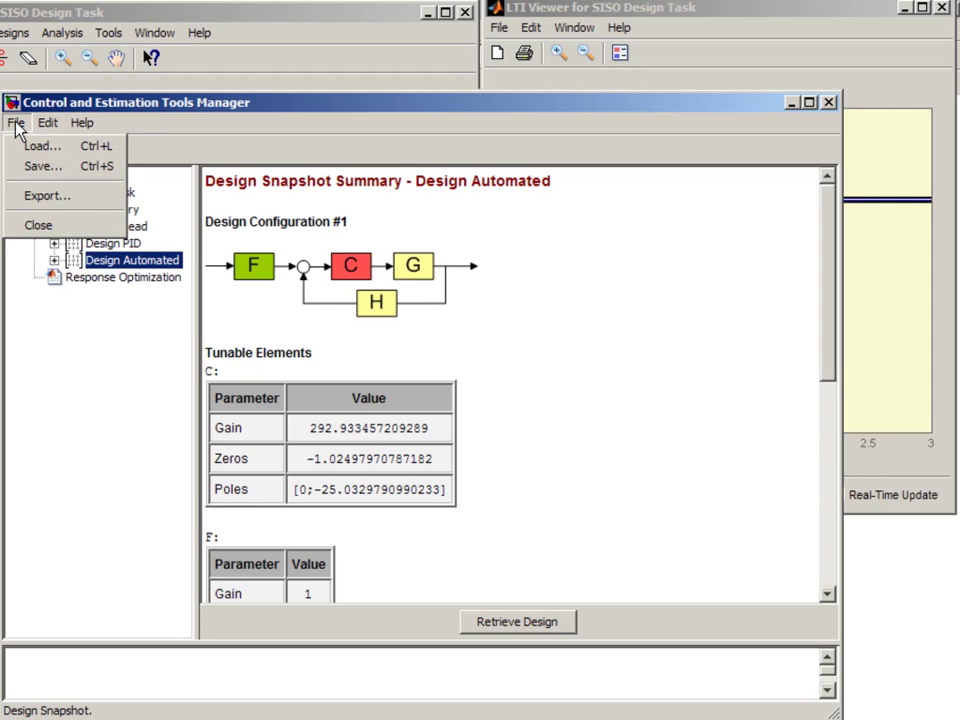
left_click(30, 195)
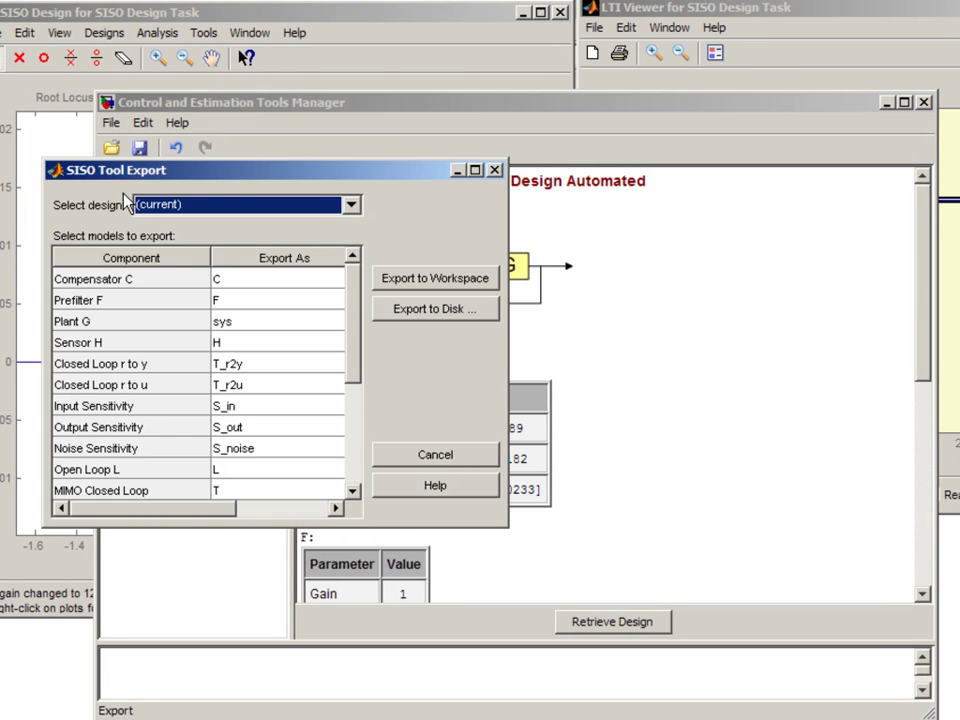
left_click(271, 274)
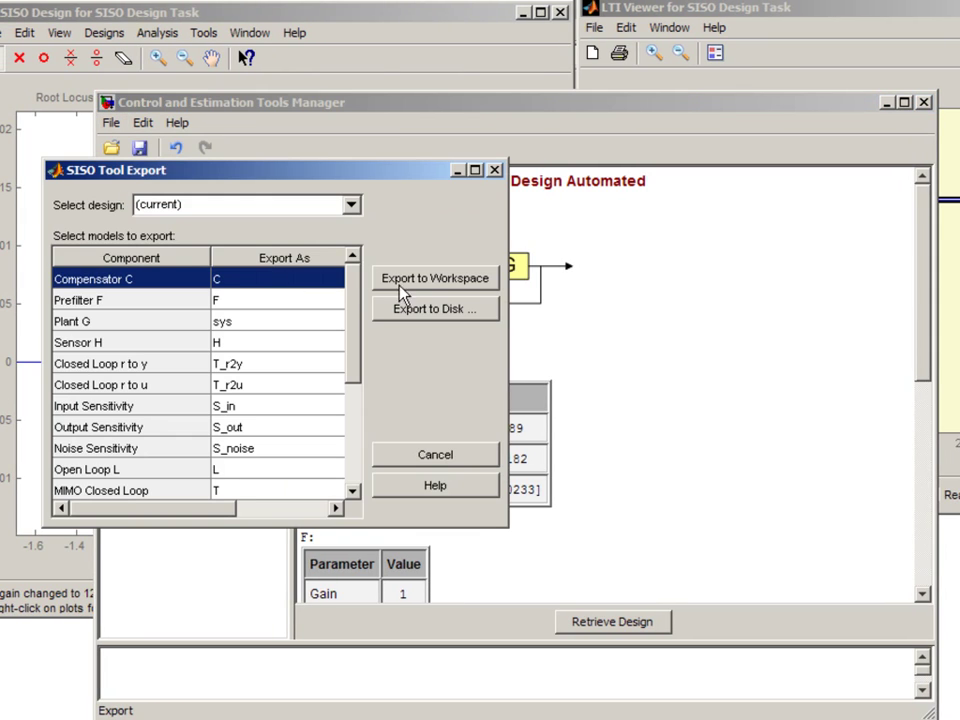
left_click(447, 280)
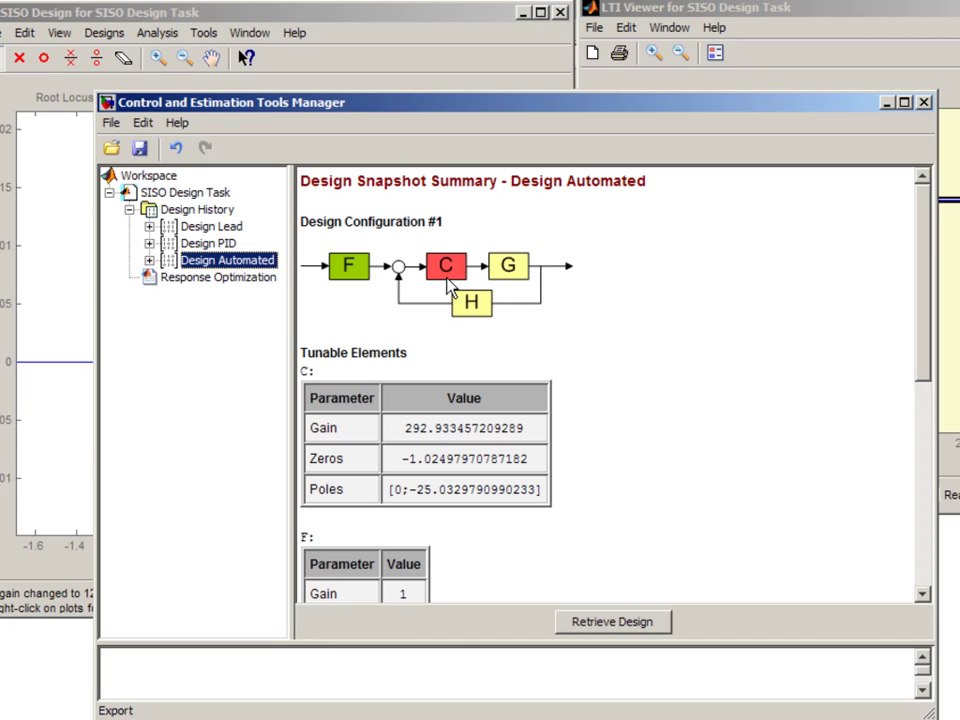
Display C in the Command Window as 292.9335 (s+1.025) / s (s+25.03) and highlight it.
left_click(522, 12)
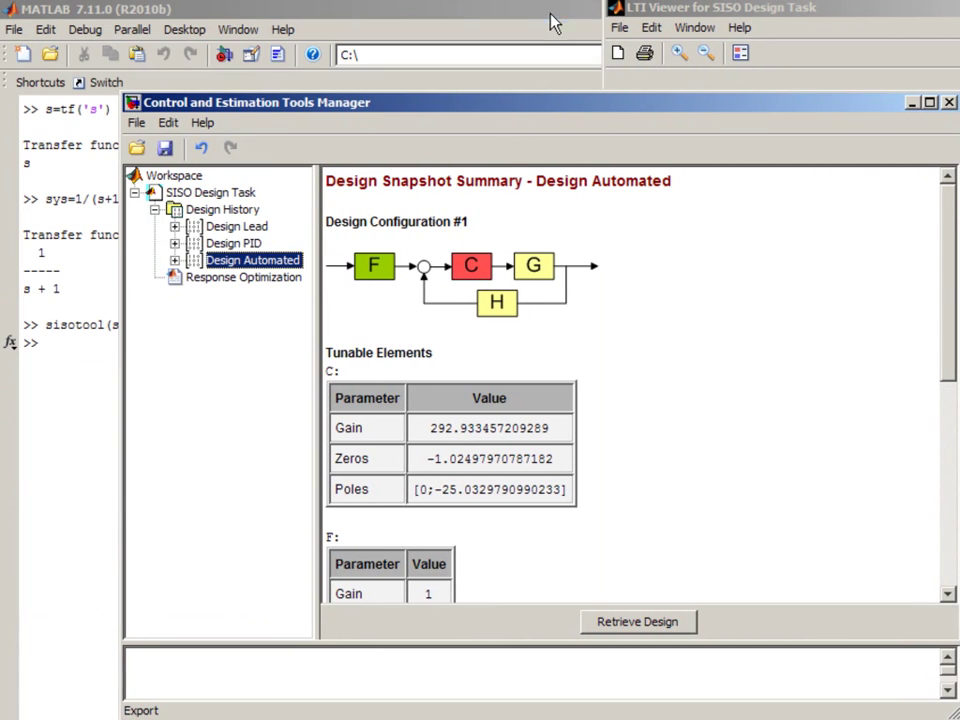
left_click(912, 103)
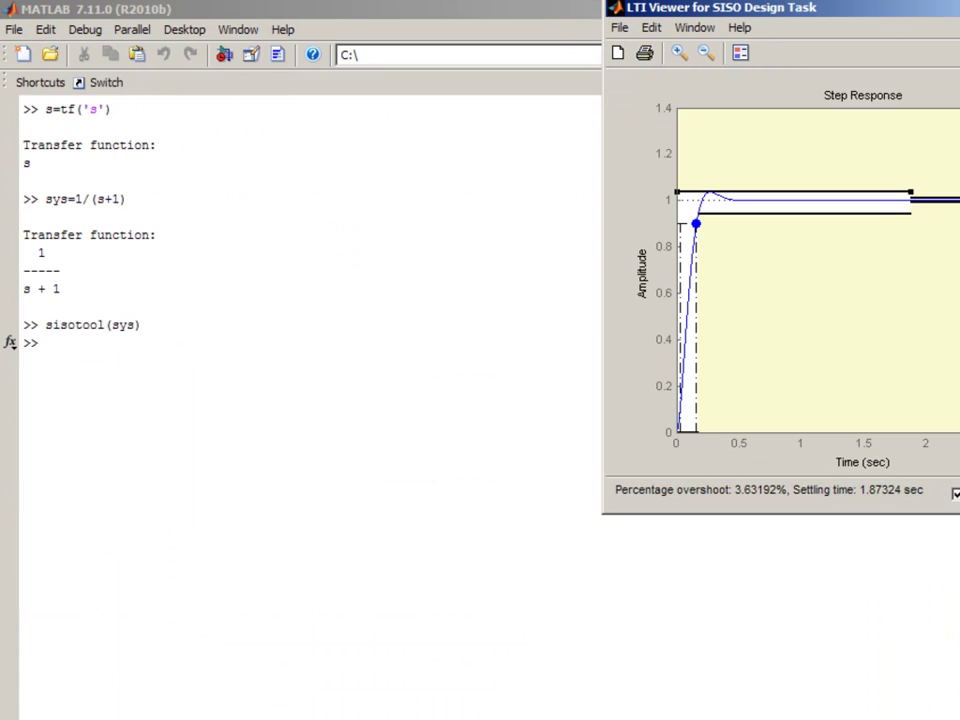
left_click(448, 313)
type("C")
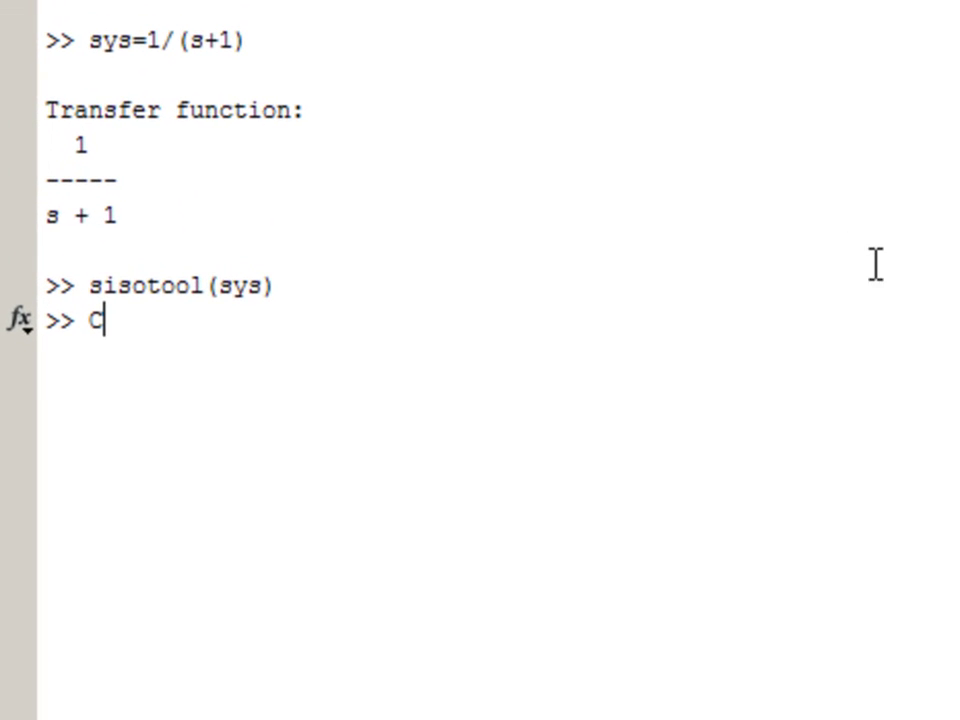
key("Return")
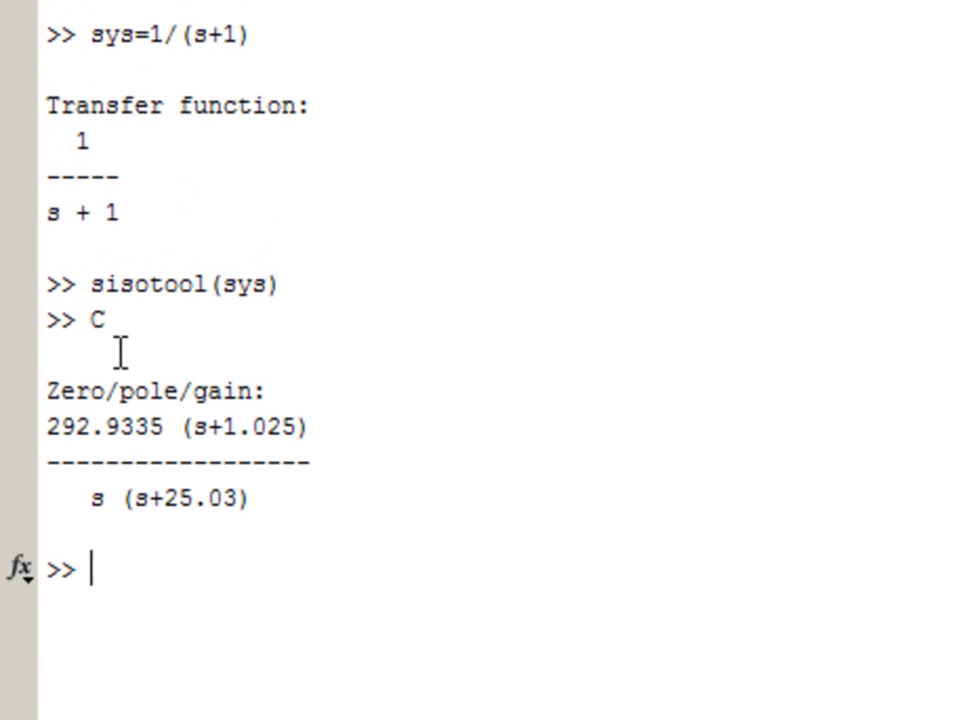
left_click_drag(45, 388, 279, 516)
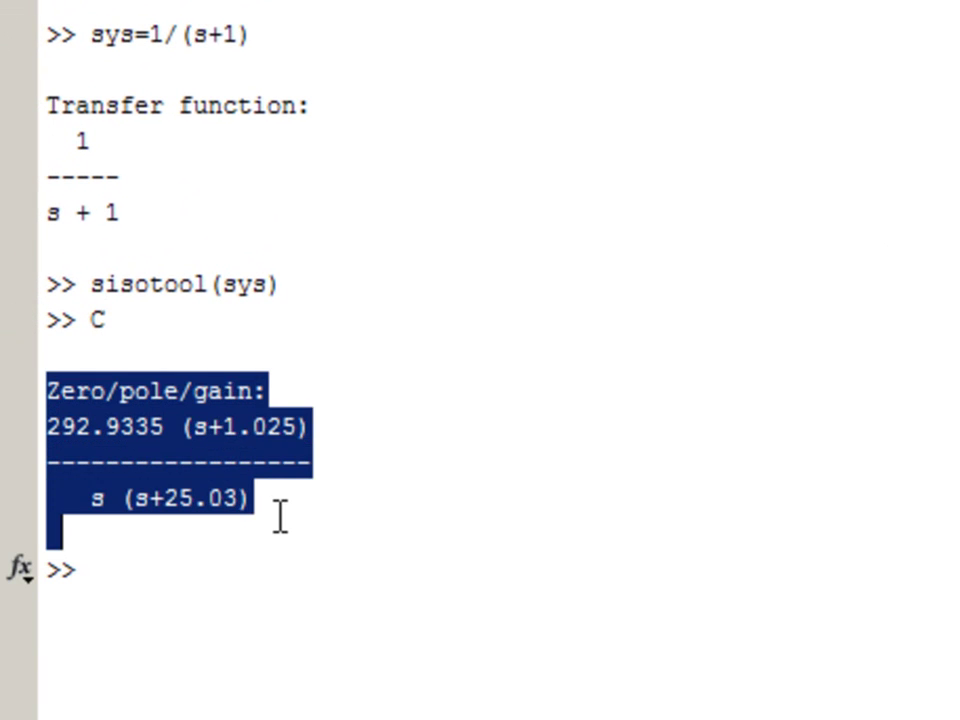
left_click(297, 588)
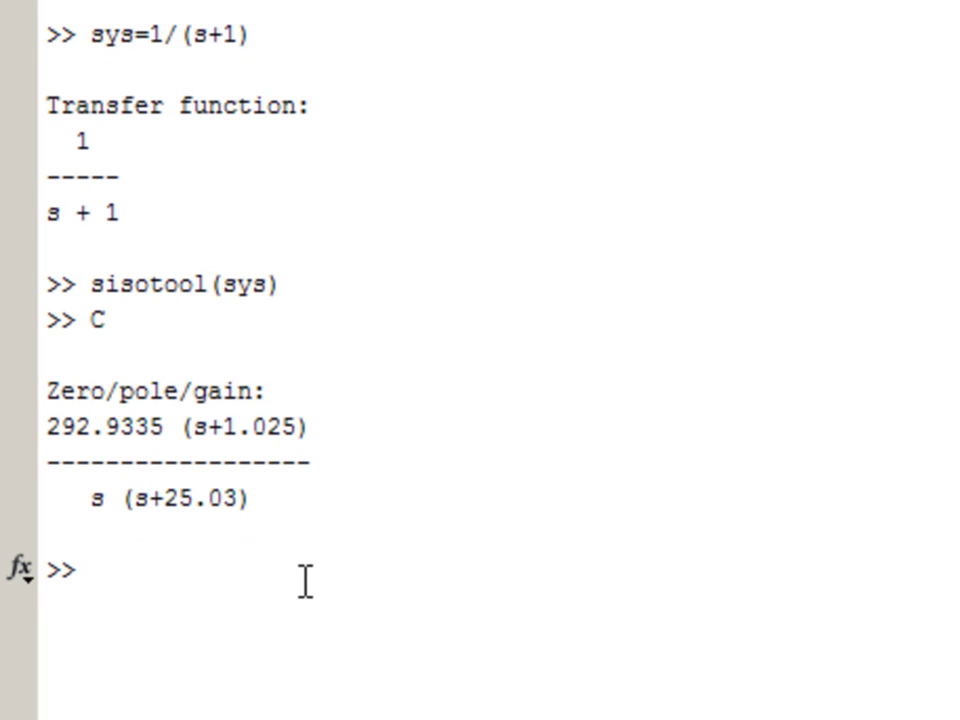
Run pid(C) and highlight the PIDF output: Kp 11.2228, Ki 11.9942, Kd -0.44832, Tf 0.039947.
type("pid(")
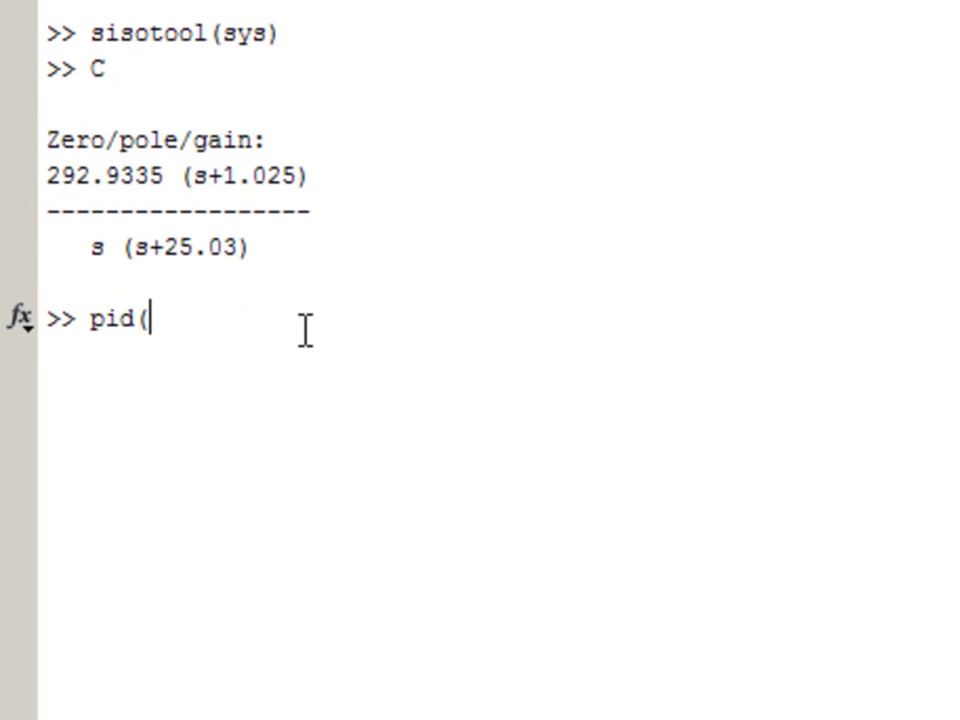
type("C)")
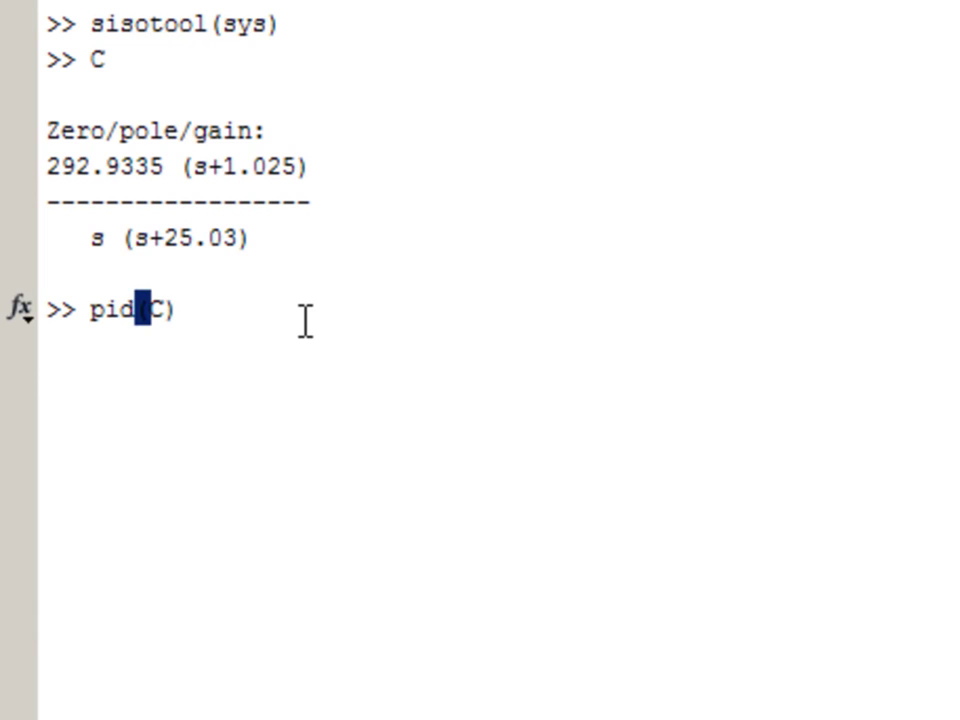
key("Return")
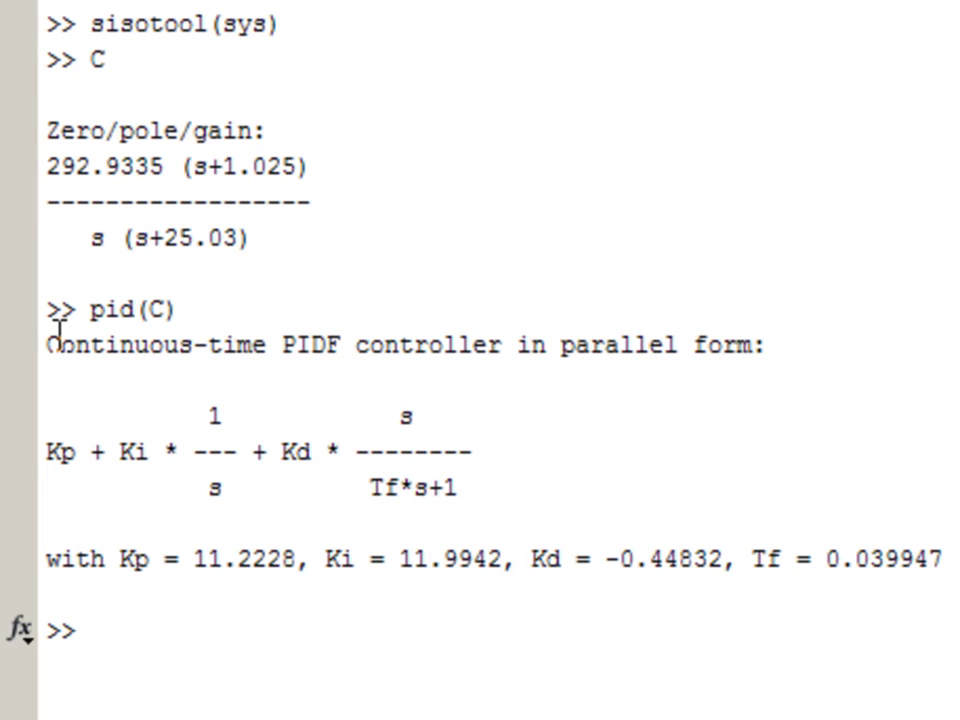
left_click_drag(47, 343, 774, 326)
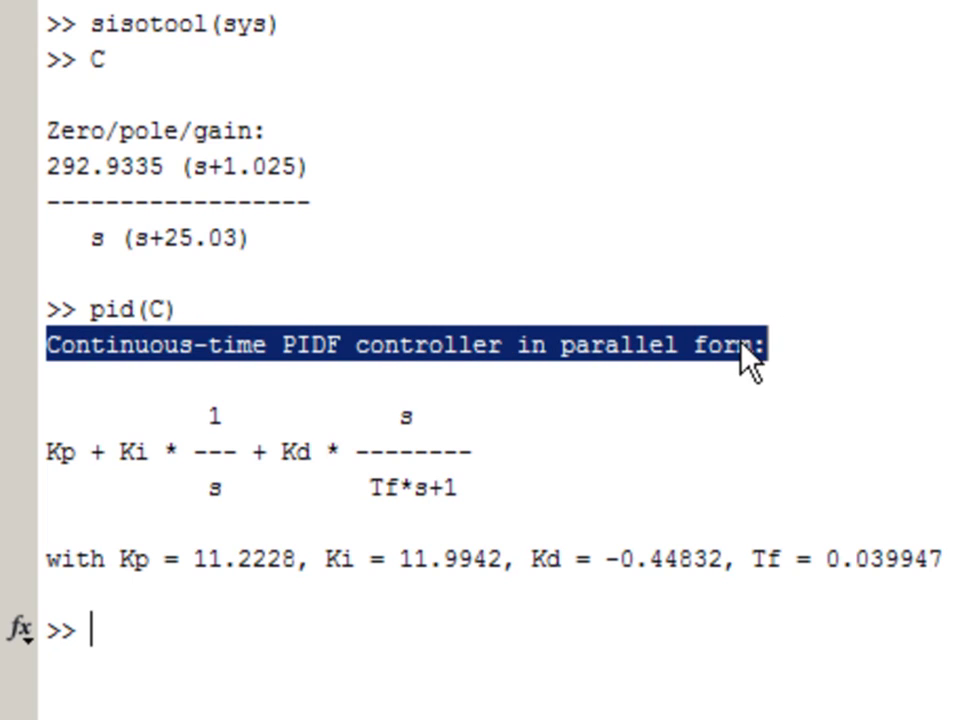
left_click(52, 450)
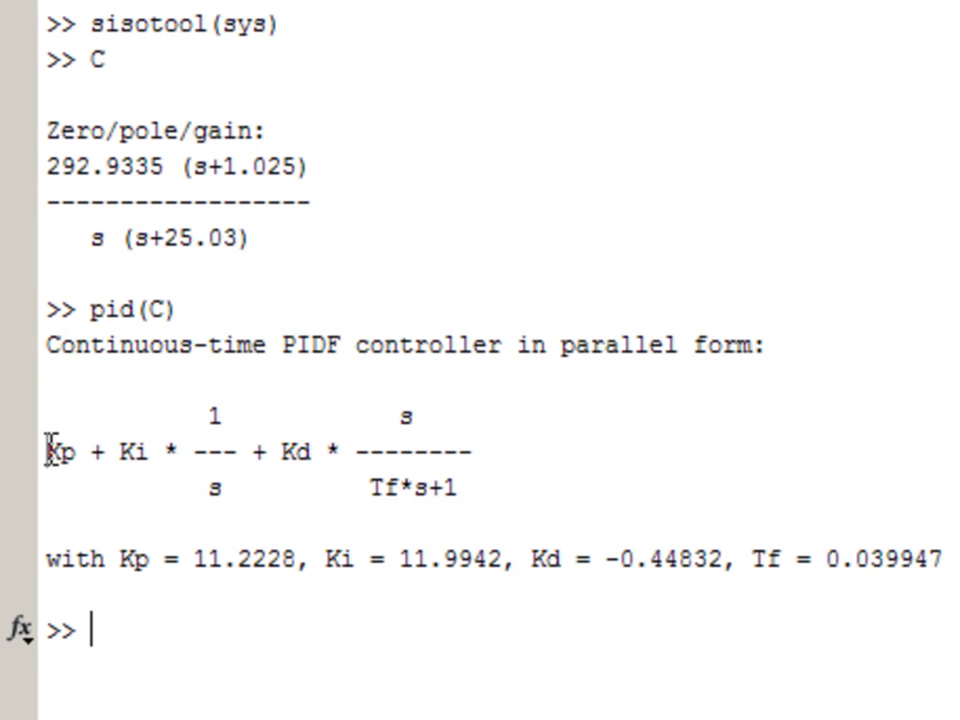
left_click_drag(48, 450, 470, 462)
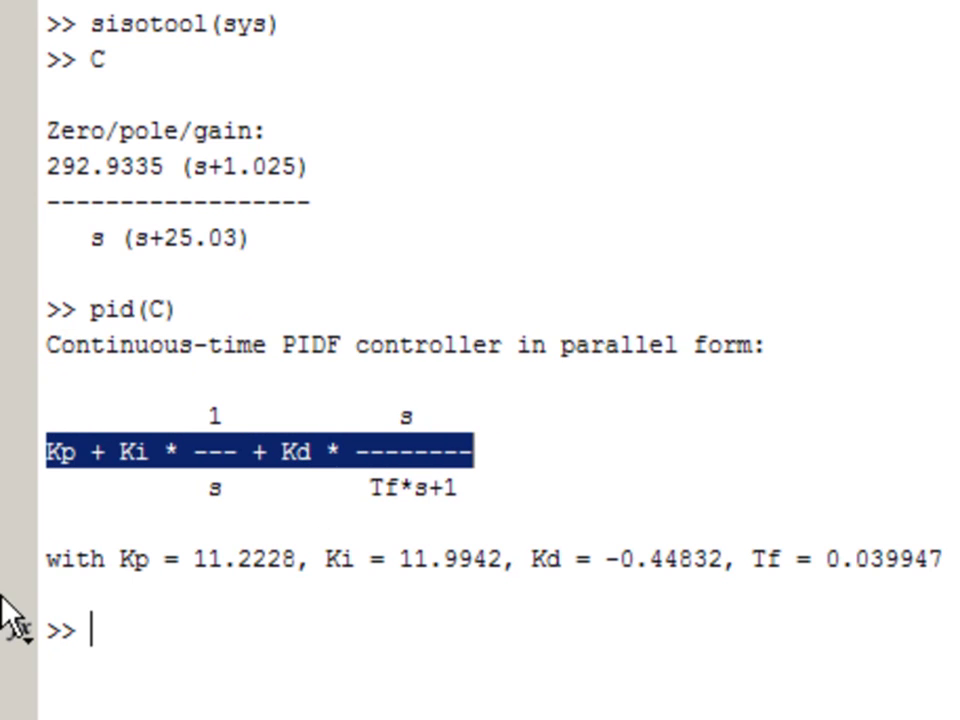
left_click_drag(47, 561, 954, 561)
left_click(597, 634)
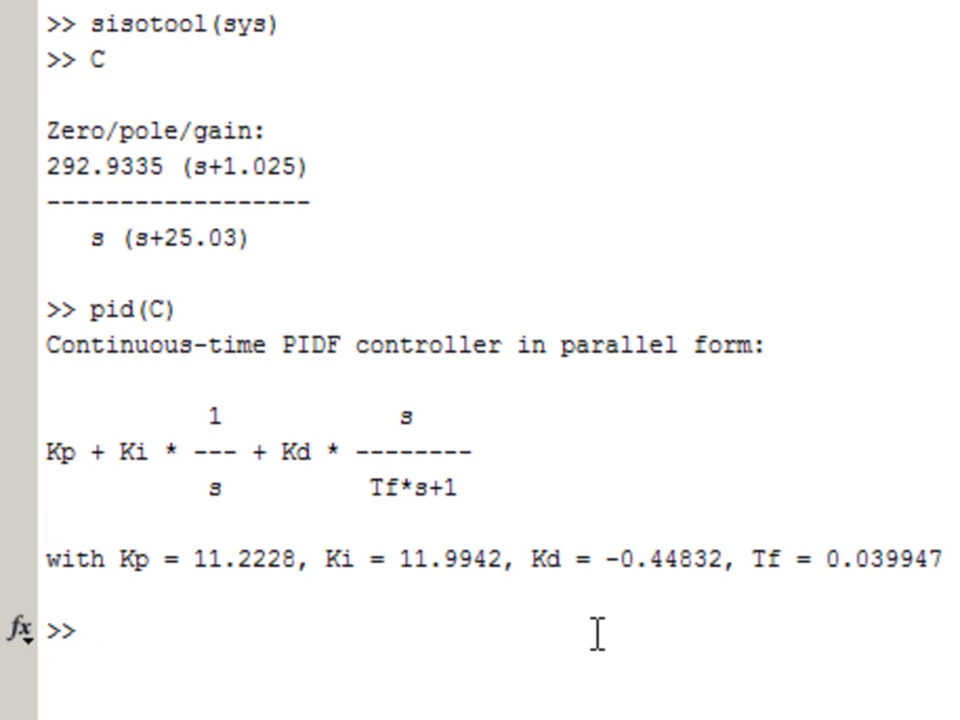